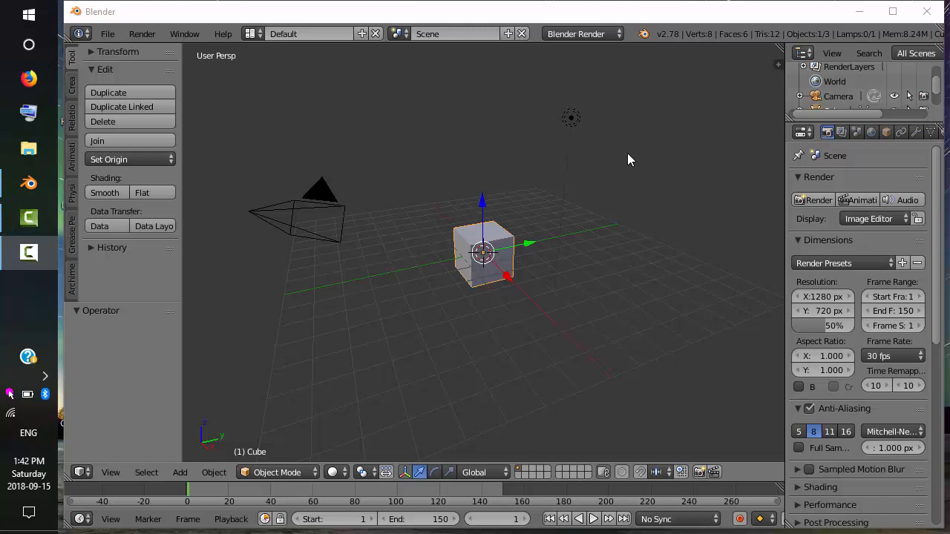
Scale the cube by 0.5 and raise it about 3.76 units along the Z axis
{"action": "left_click", "coordinate": [618, 33]}
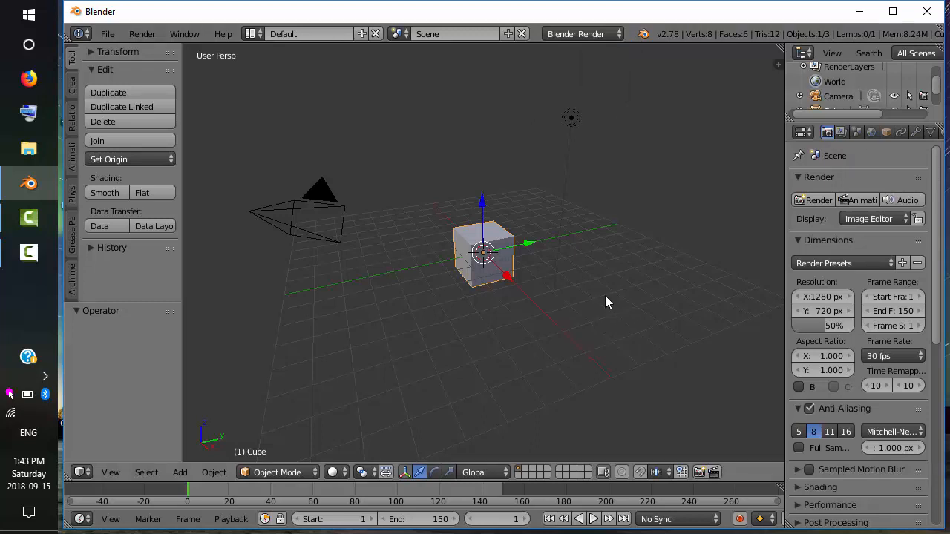
{"action": "key", "text": "s"}
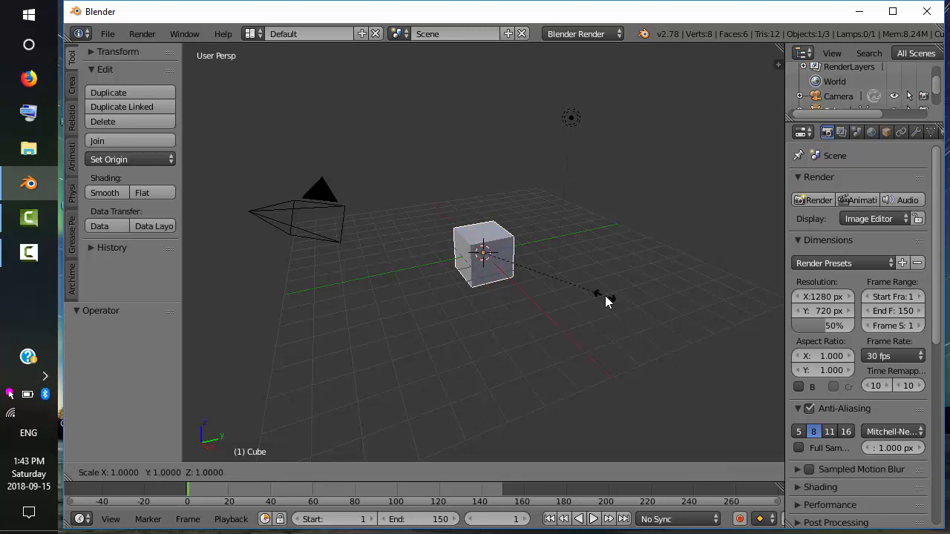
{"action": "type", "text": ".5"}
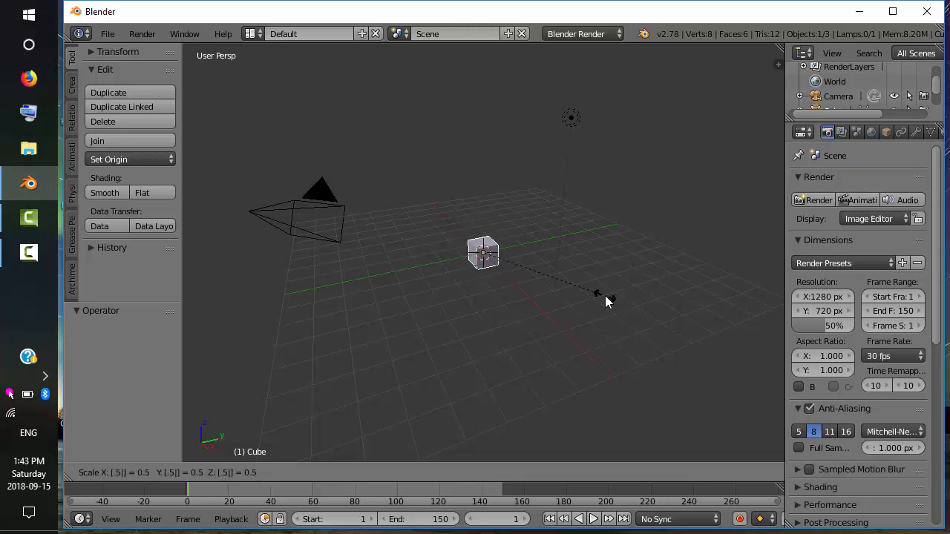
{"action": "key", "text": "Return"}
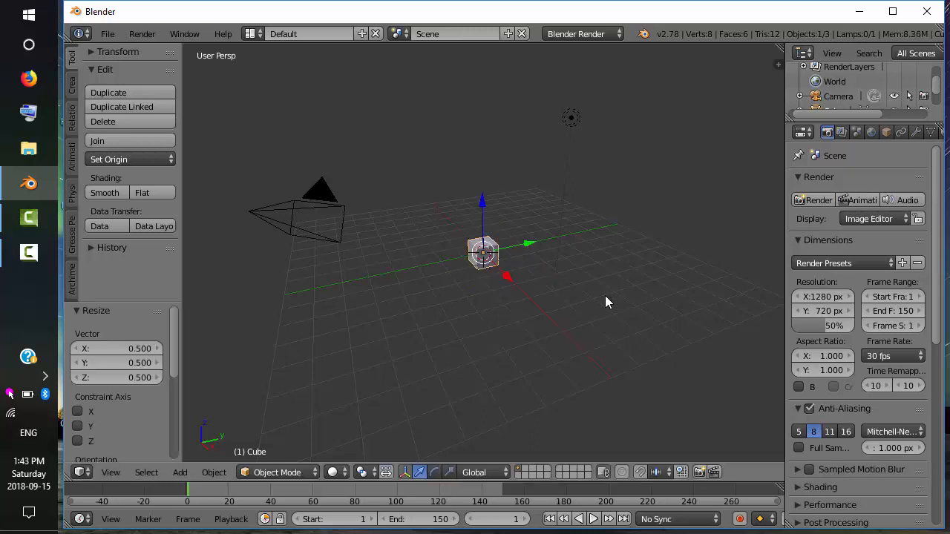
{"action": "left_click_drag", "start_coordinate": [484, 208], "coordinate": [473, 119]}
Add a smooth-shaded UV sphere and place it about 4.81 units along the positive Y axis
{"action": "key", "text": "shift+a"}
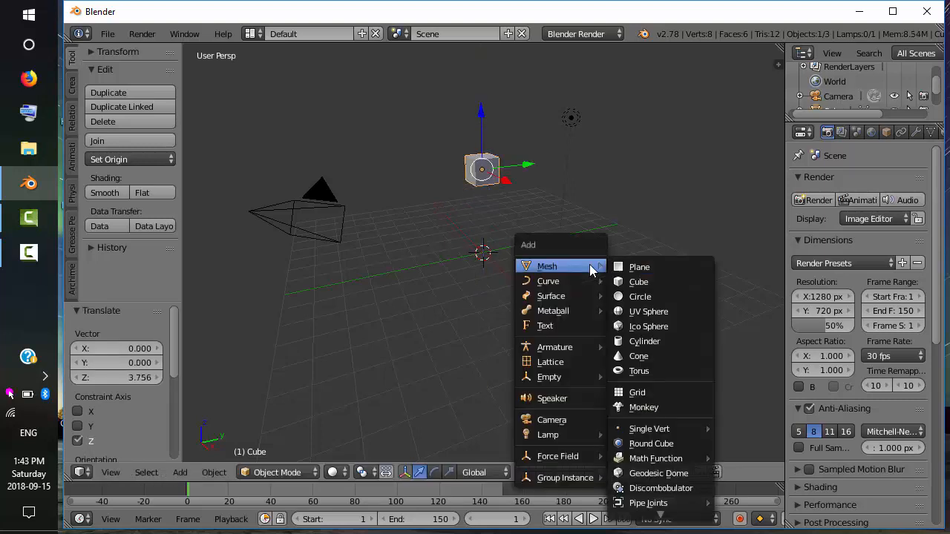
{"action": "left_click", "coordinate": [643, 311]}
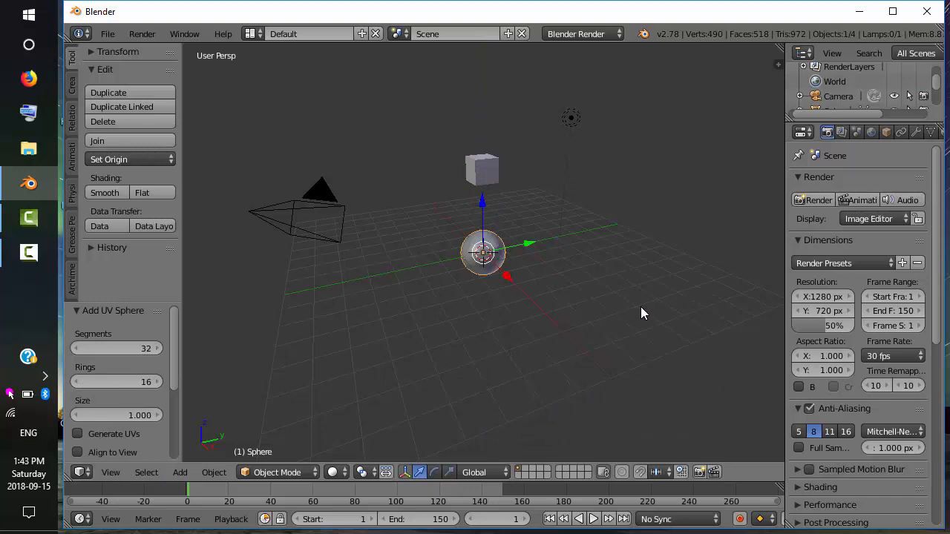
{"action": "left_click_drag", "start_coordinate": [520, 249], "coordinate": [618, 239]}
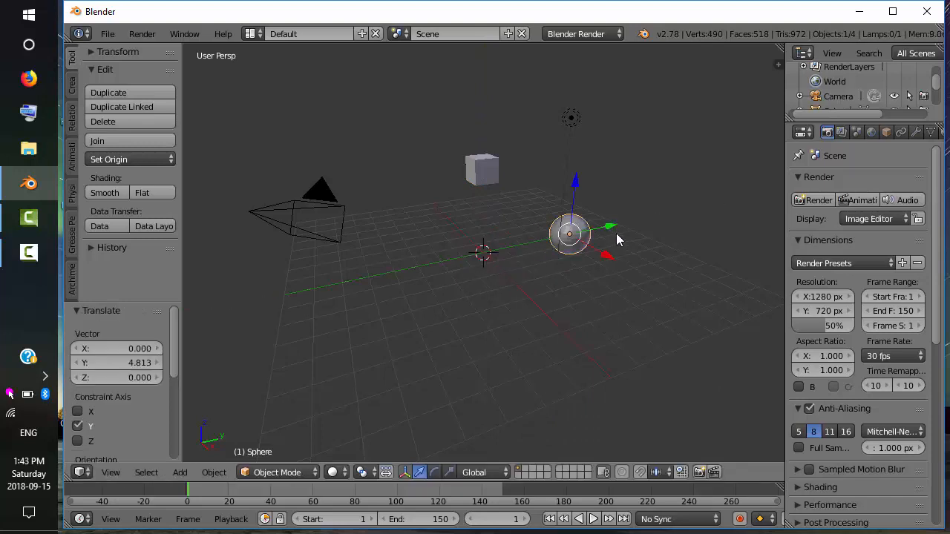
{"action": "left_click", "coordinate": [106, 193]}
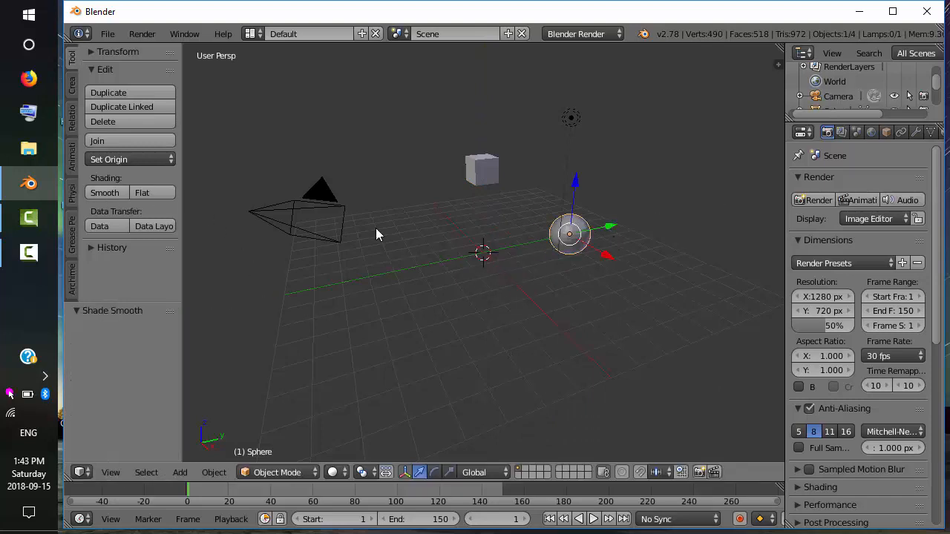
Raise the sphere about 2.29 units along Z and scale it up by about 2.77
{"action": "left_click_drag", "start_coordinate": [574, 186], "coordinate": [575, 143]}
{"action": "key", "text": "KP_7"}
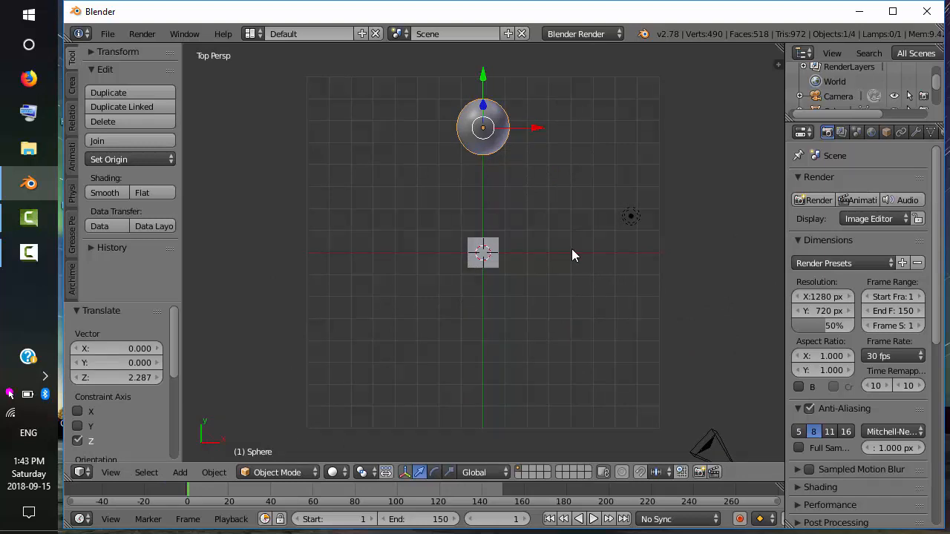
{"action": "key", "text": "s"}
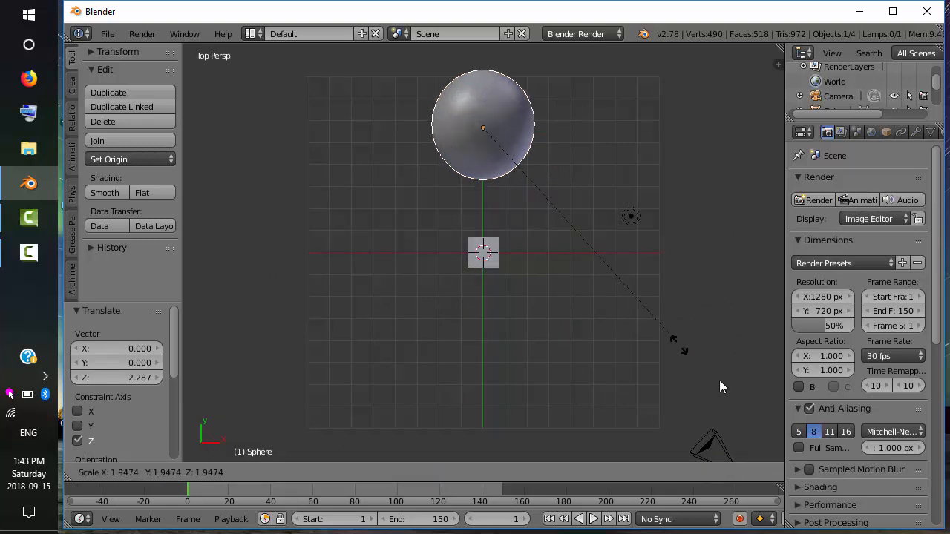
{"action": "left_click", "coordinate": [184, 414]}
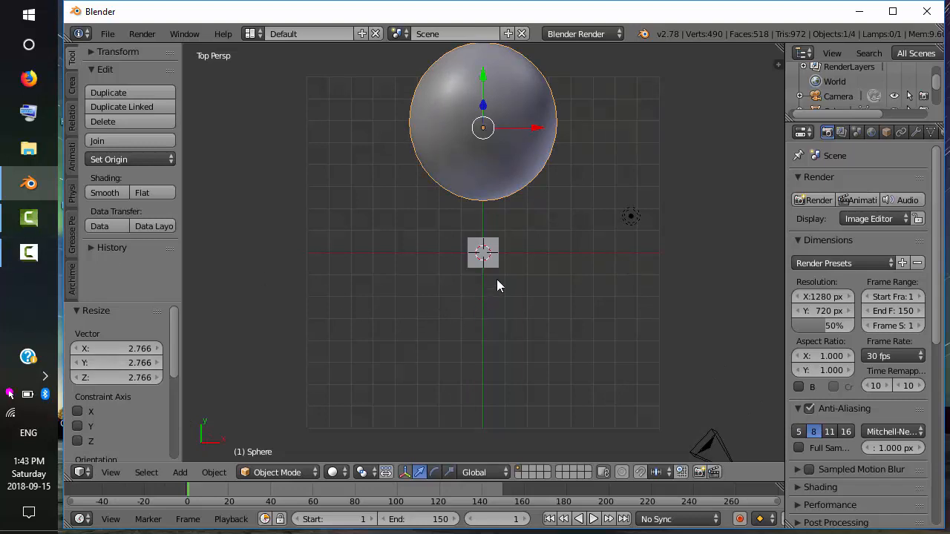
Add a monkey mesh and move it toward negative Y and about 2.89 units along negative X, near the camera frame's edge
{"action": "key", "text": "KP_0"}
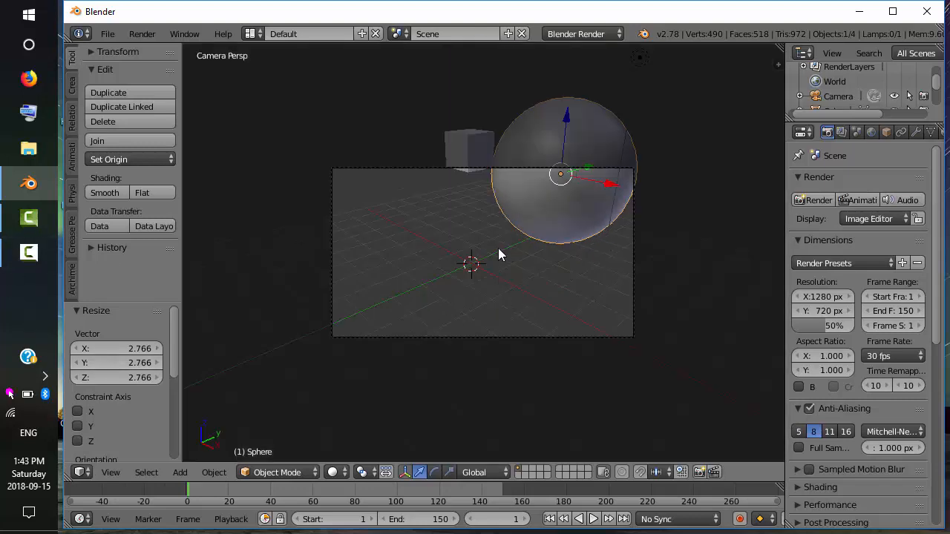
{"action": "key", "text": "shift+a"}
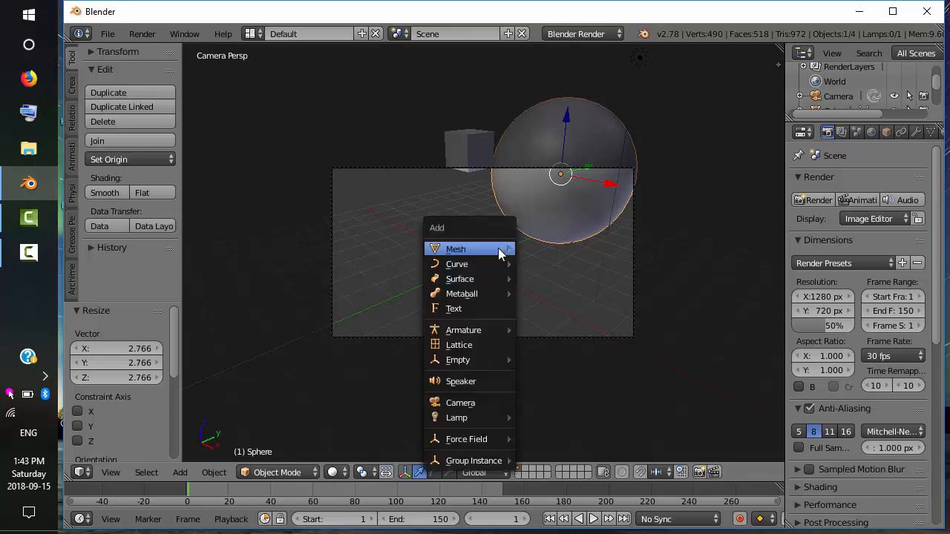
{"action": "mouse_move", "coordinate": [501, 250]}
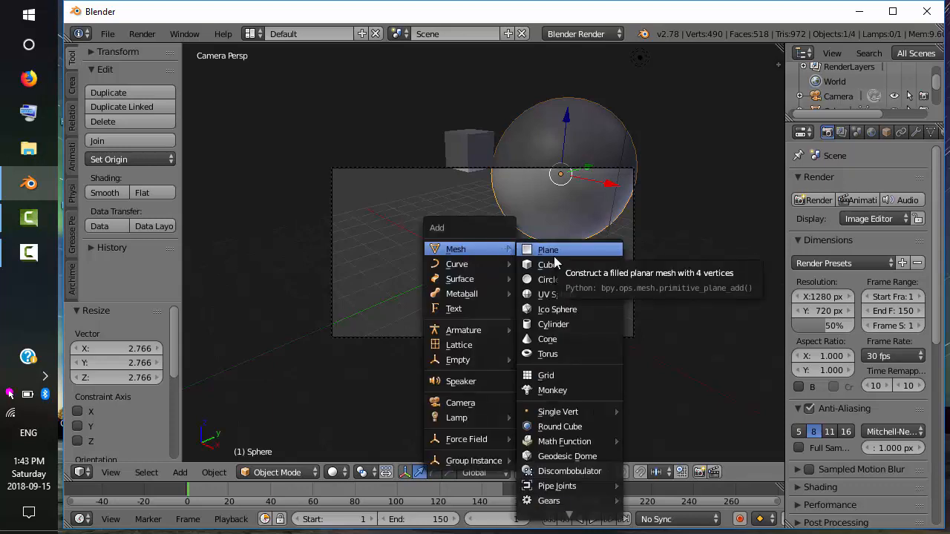
{"action": "left_click", "coordinate": [562, 391]}
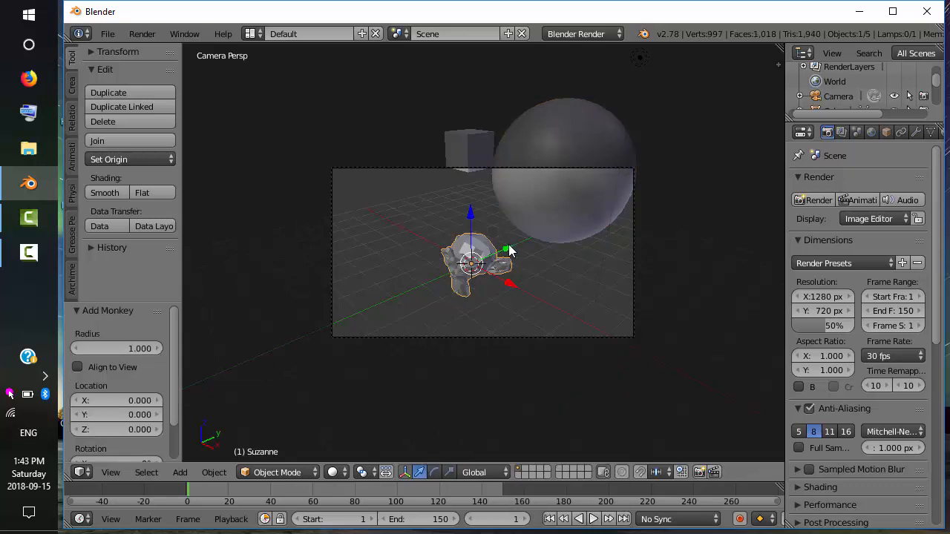
{"action": "left_click_drag", "start_coordinate": [506, 253], "coordinate": [437, 269]}
{"action": "left_click_drag", "start_coordinate": [438, 319], "coordinate": [393, 282]}
Move the cube slightly along positive X and about 0.71 units along negative Y, and lower it into the camera frame
{"action": "key", "text": "KP_7"}
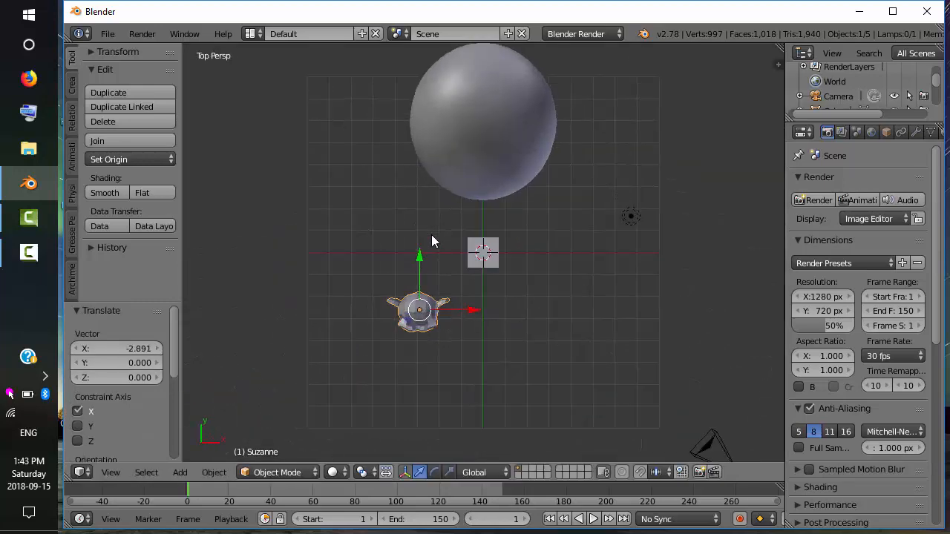
{"action": "right_click", "coordinate": [486, 263]}
{"action": "left_click_drag", "start_coordinate": [540, 252], "coordinate": [567, 256]}
{"action": "left_click_drag", "start_coordinate": [514, 202], "coordinate": [514, 223]}
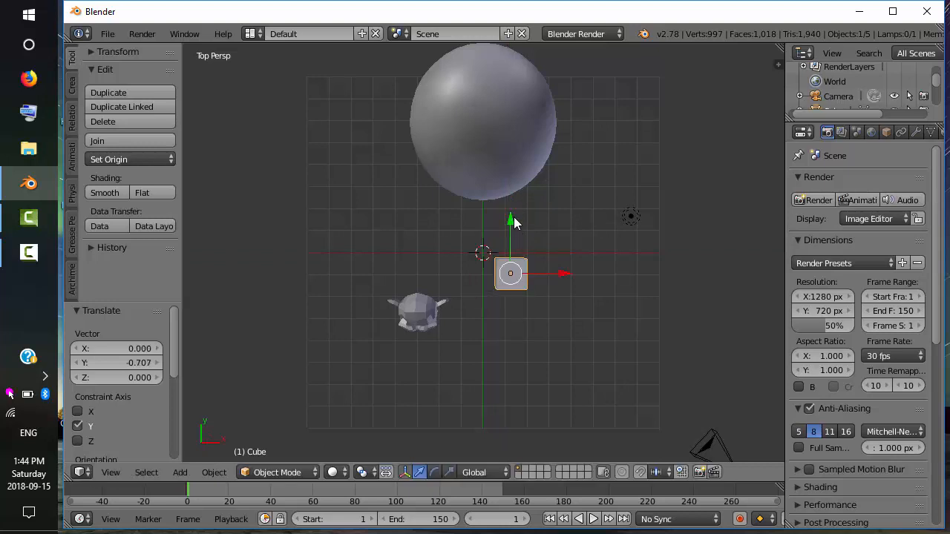
{"action": "key", "text": "KP_0"}
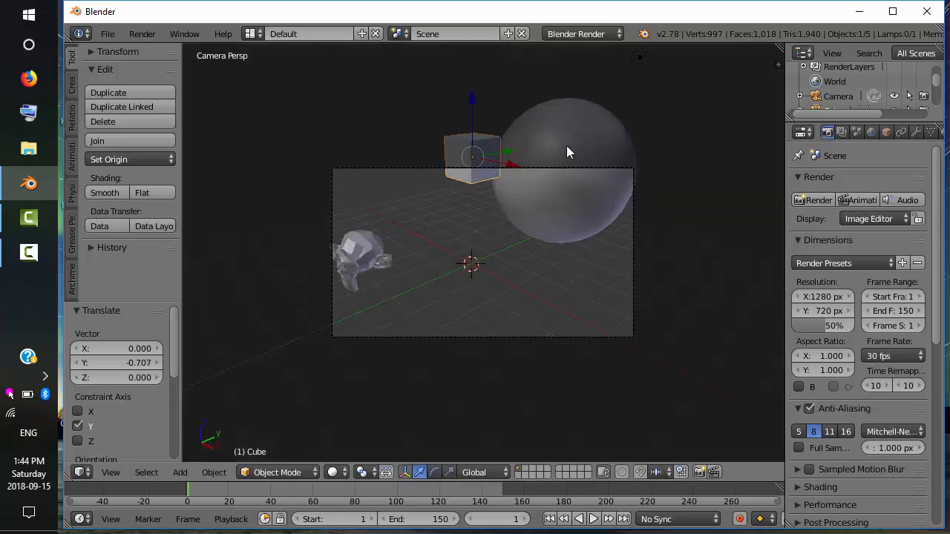
{"action": "left_click_drag", "start_coordinate": [469, 95], "coordinate": [468, 145]}
Lower the sphere about 1.63 units and shift the cube away from it toward the monkey, including about 0.5 units along negative Y
{"action": "right_click", "coordinate": [588, 125]}
{"action": "left_click_drag", "start_coordinate": [565, 113], "coordinate": [560, 150]}
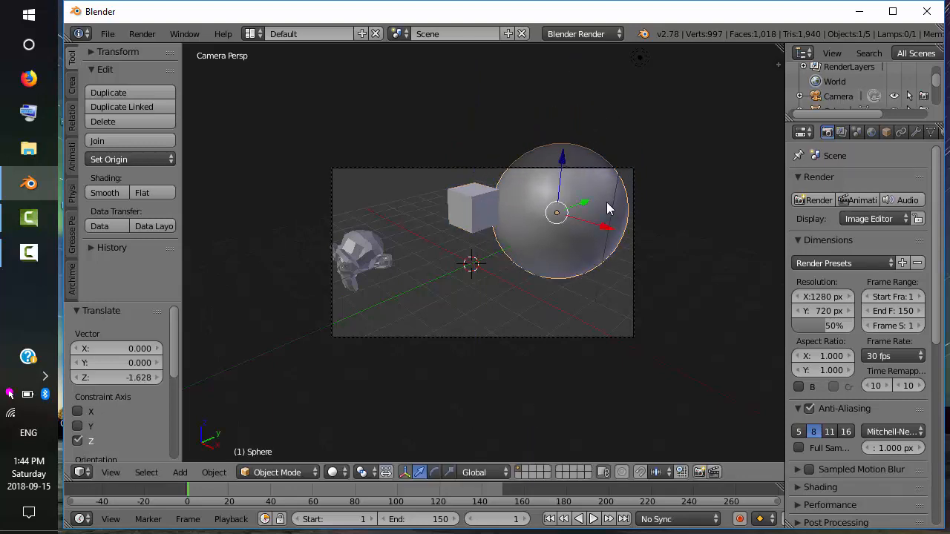
{"action": "right_click", "coordinate": [480, 221]}
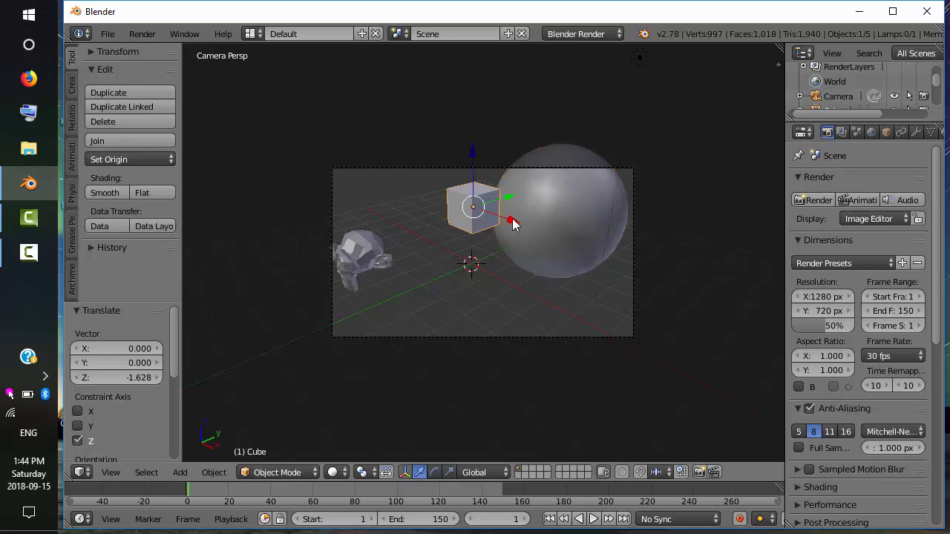
{"action": "left_click_drag", "start_coordinate": [511, 223], "coordinate": [472, 194]}
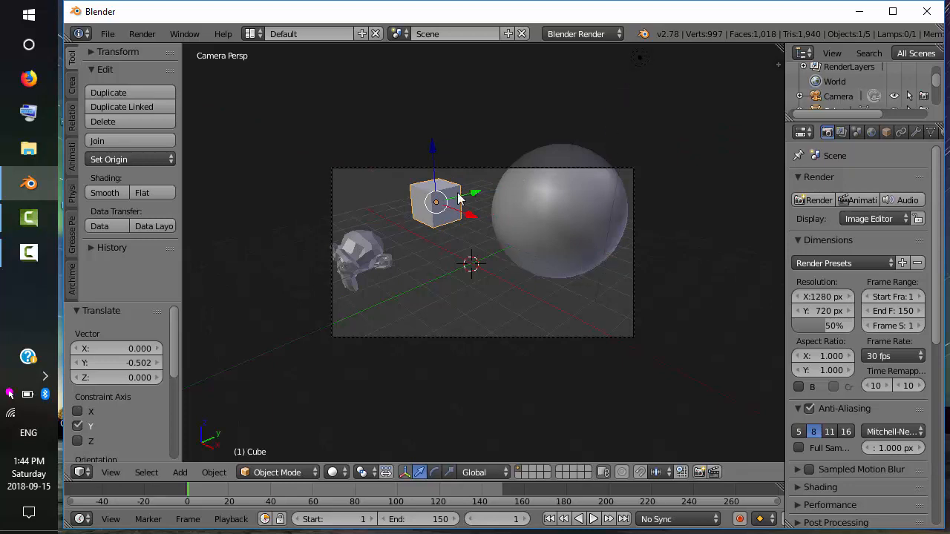
Lower the lamp about 2.54 units and place a duplicate beyond the monkey, offset about -10.05 in X and -4.29 in Y
{"action": "right_click", "coordinate": [641, 60]}
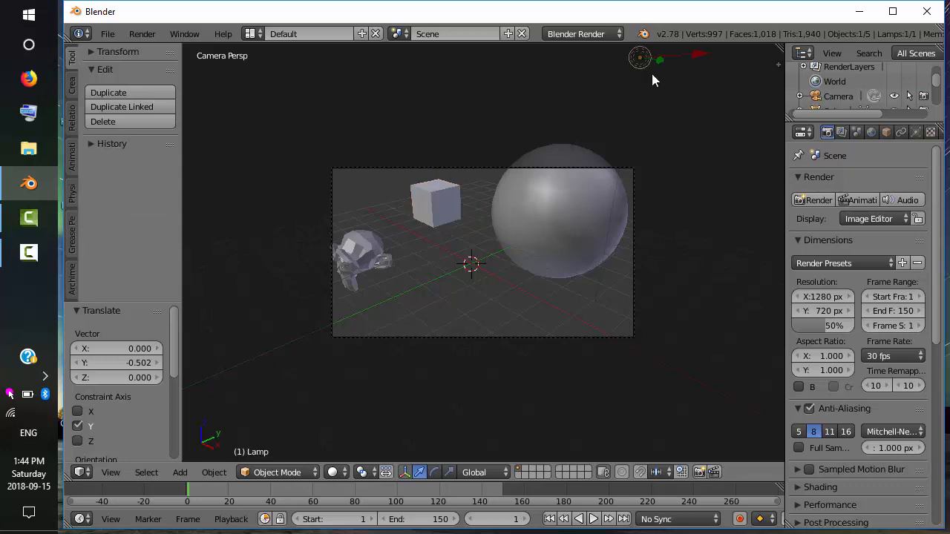
{"action": "left_click_drag", "start_coordinate": [640, 49], "coordinate": [638, 190]}
{"action": "key", "text": "KP_7"}
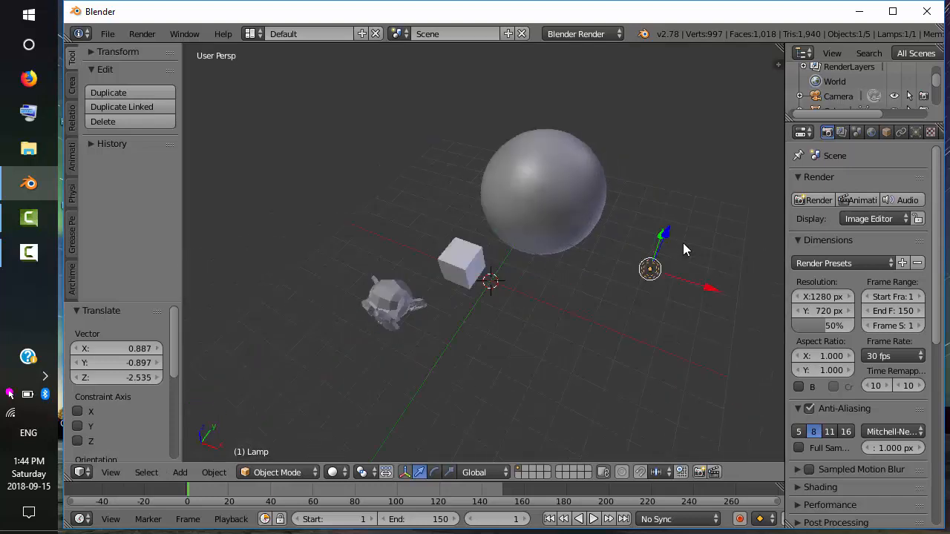
{"action": "key", "text": "shift+d"}
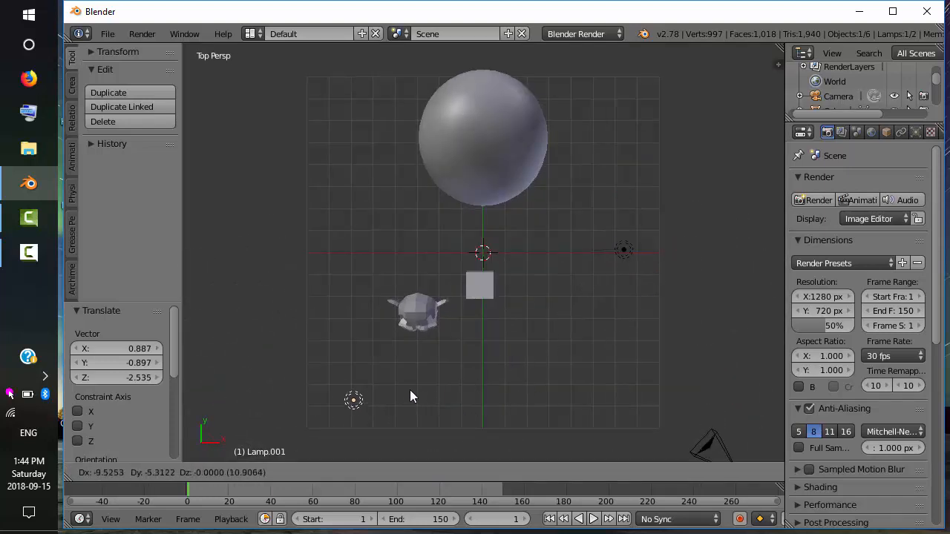
{"action": "left_click", "coordinate": [399, 366]}
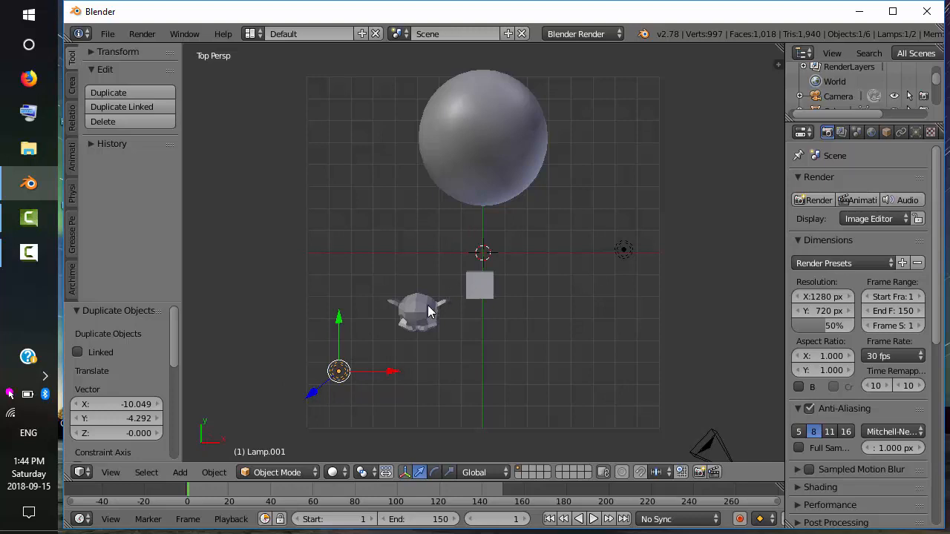
Move the original lamp closer to the sphere, toward negative X and about 2.42 units along positive Y
{"action": "right_click", "coordinate": [623, 253]}
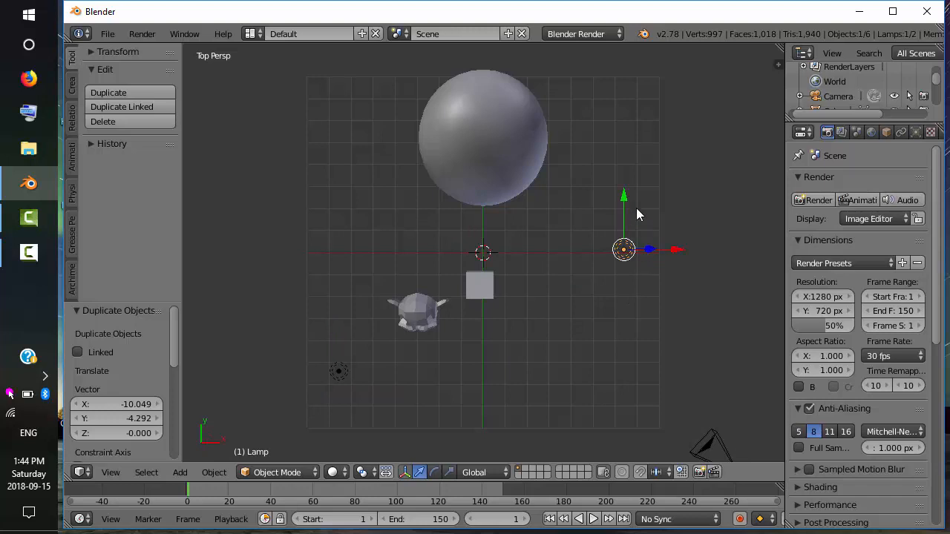
{"action": "left_click_drag", "start_coordinate": [673, 251], "coordinate": [629, 259]}
{"action": "left_click_drag", "start_coordinate": [584, 182], "coordinate": [584, 113]}
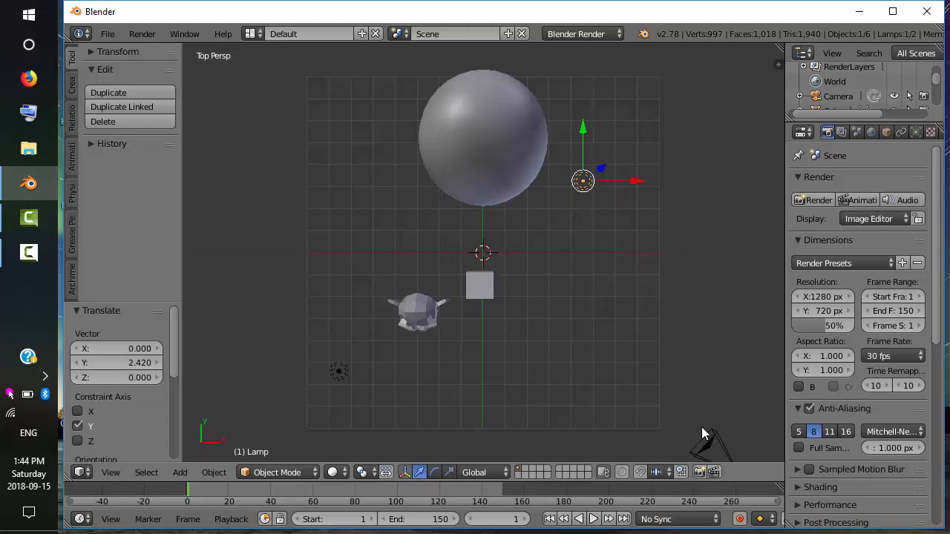
Apply smooth shading to the monkey and give it a new material
{"action": "right_click", "coordinate": [419, 313]}
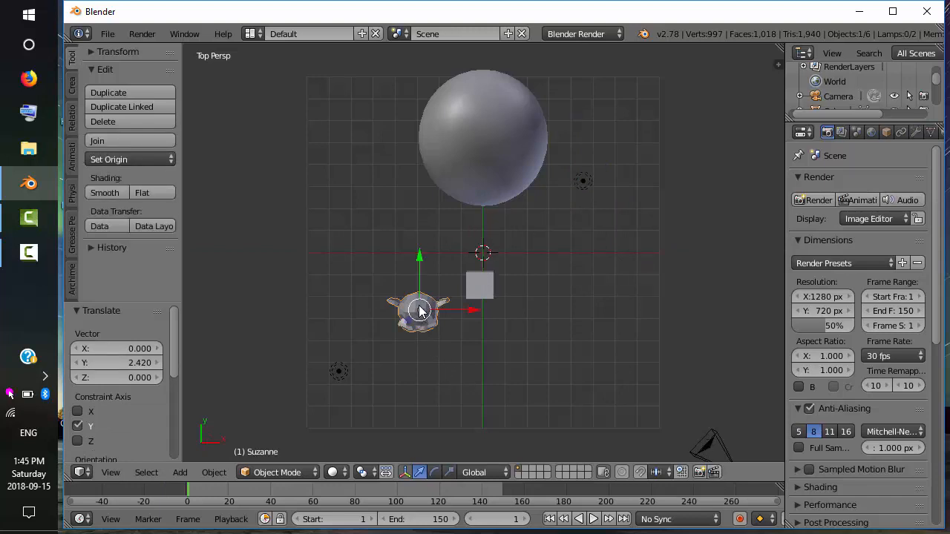
{"action": "left_click", "coordinate": [107, 191]}
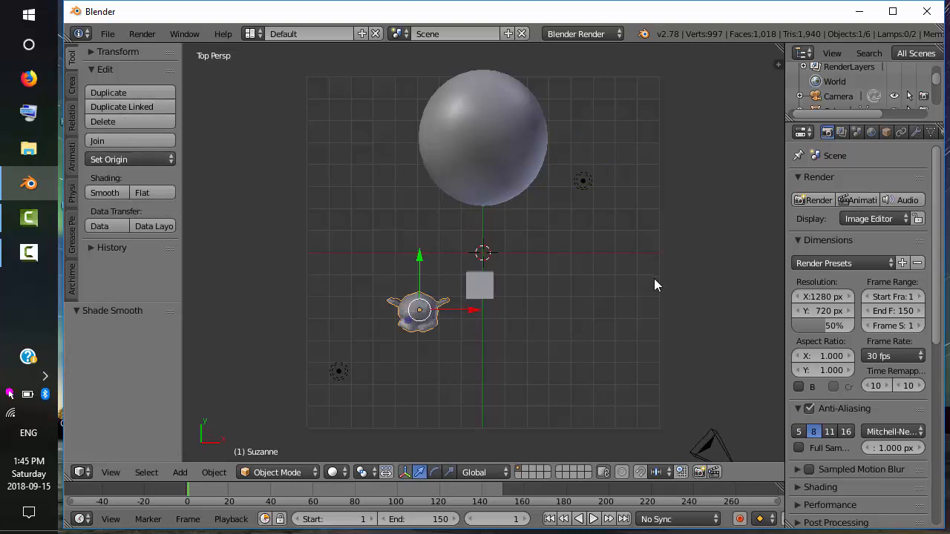
{"action": "left_click", "coordinate": [871, 132]}
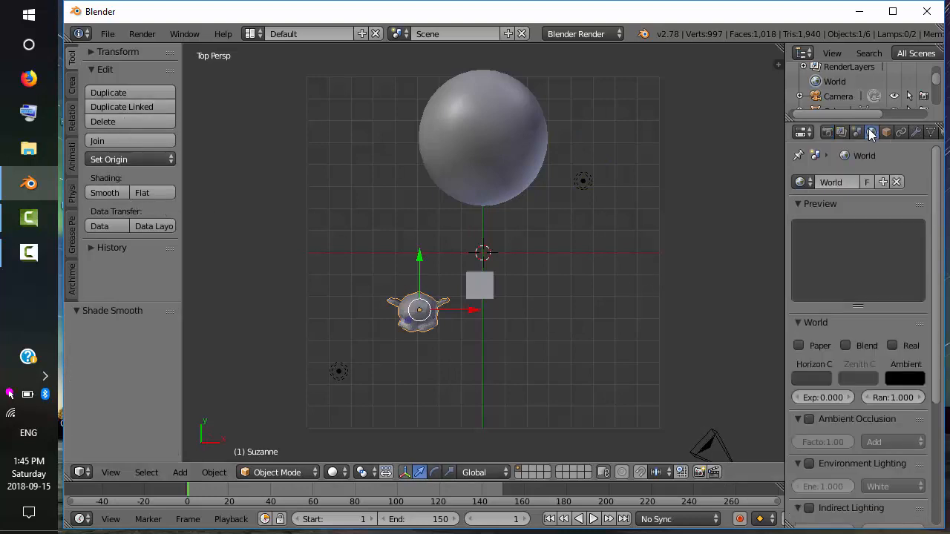
{"action": "left_click_drag", "start_coordinate": [774, 299], "coordinate": [740, 299]}
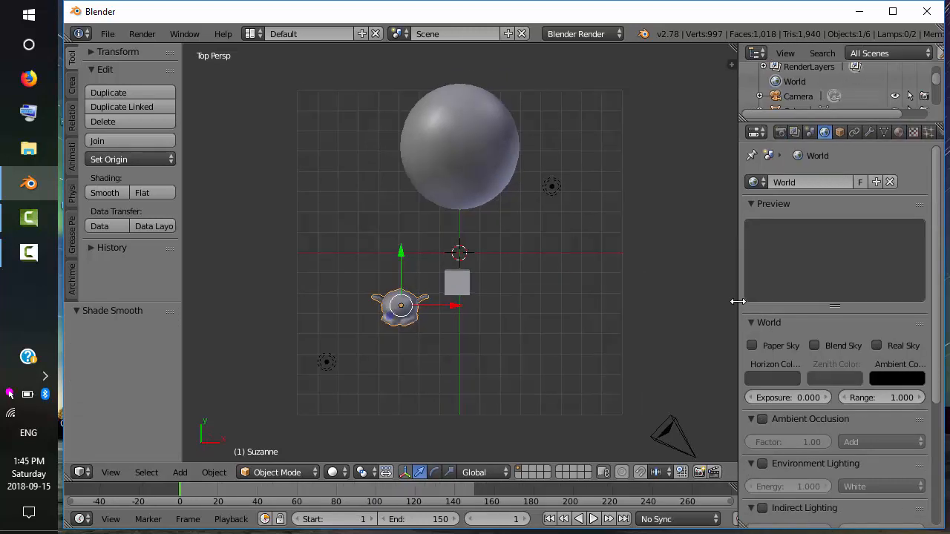
{"action": "left_click", "coordinate": [899, 132]}
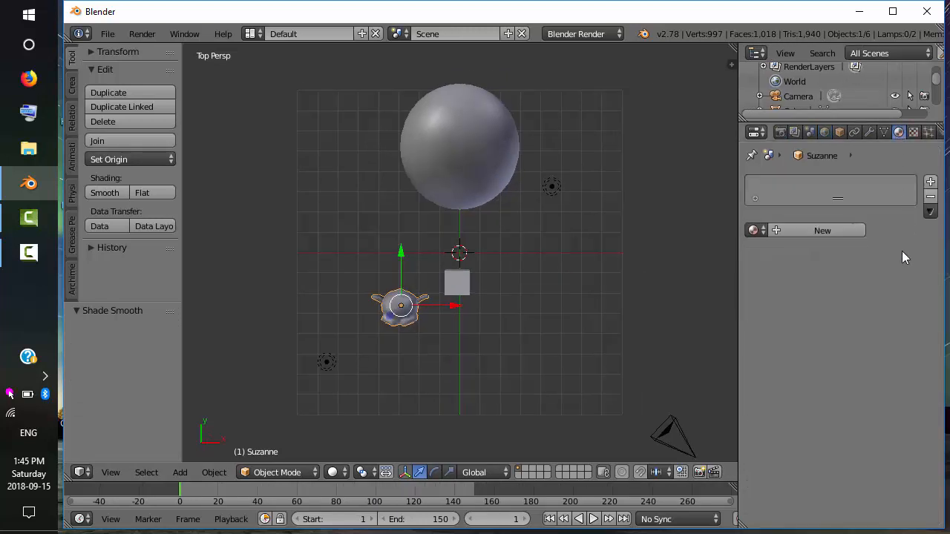
{"action": "left_click", "coordinate": [841, 230]}
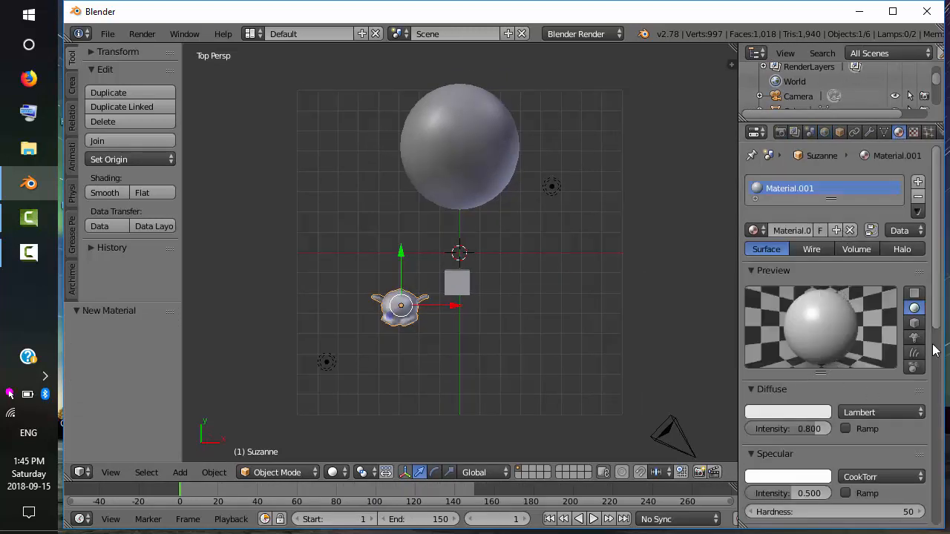
Enable Mirror reflection for the monkey's material and expand its settings
{"action": "scroll", "coordinate": [937, 357], "scroll_direction": "down", "scroll_amount": 2}
{"action": "scroll", "coordinate": [933, 434], "scroll_direction": "down", "scroll_amount": 8}
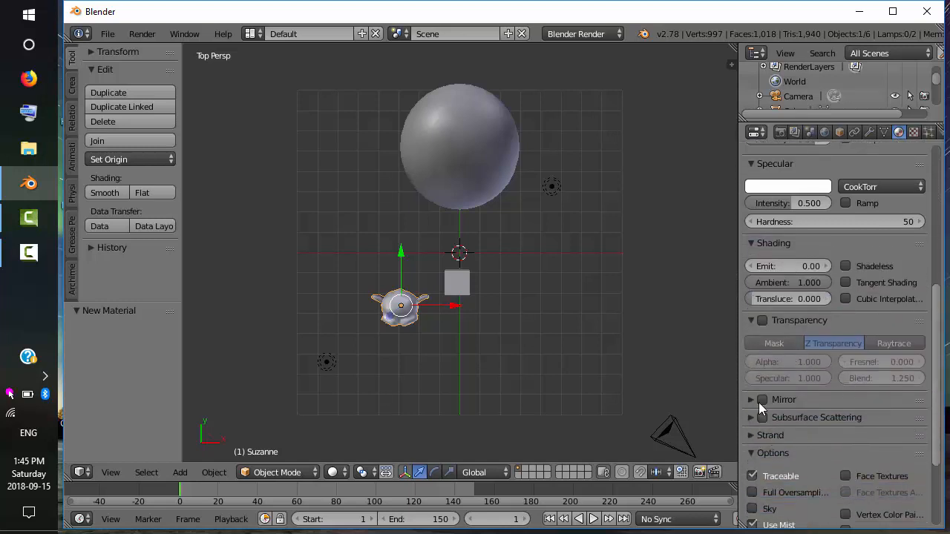
{"action": "left_click", "coordinate": [761, 399]}
{"action": "left_click", "coordinate": [751, 403]}
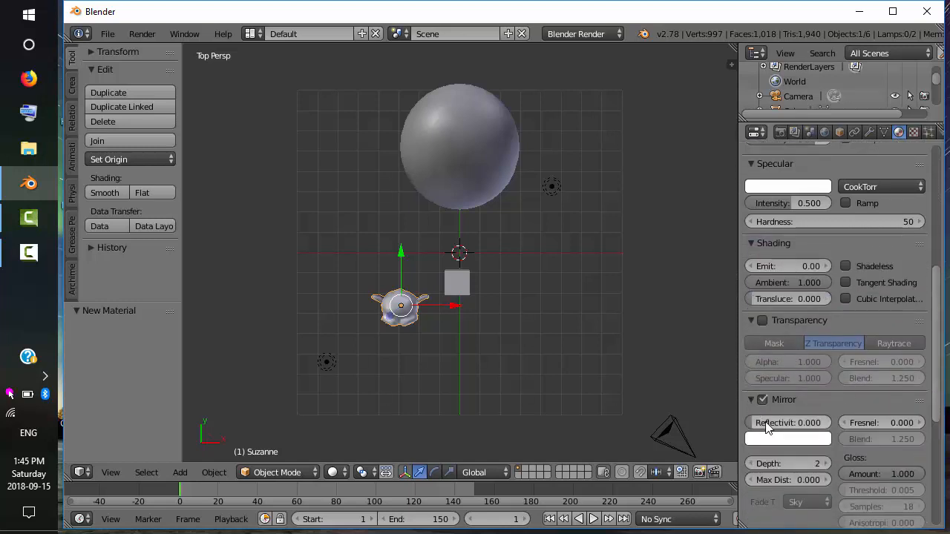
Set the Mirror reflectivity of the monkey's material to 1.000
{"action": "scroll", "coordinate": [936, 382], "scroll_direction": "down", "scroll_amount": 3}
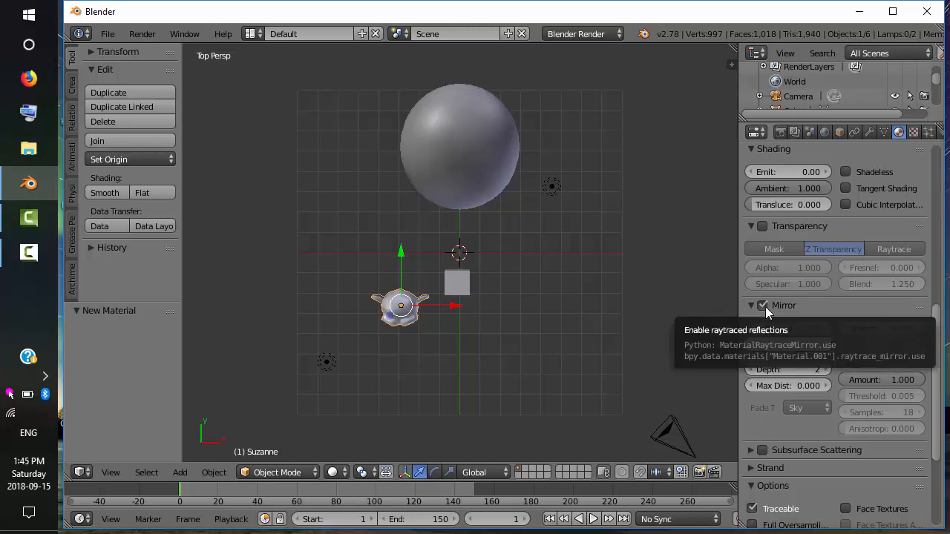
{"action": "left_click_drag", "start_coordinate": [754, 330], "coordinate": [829, 327]}
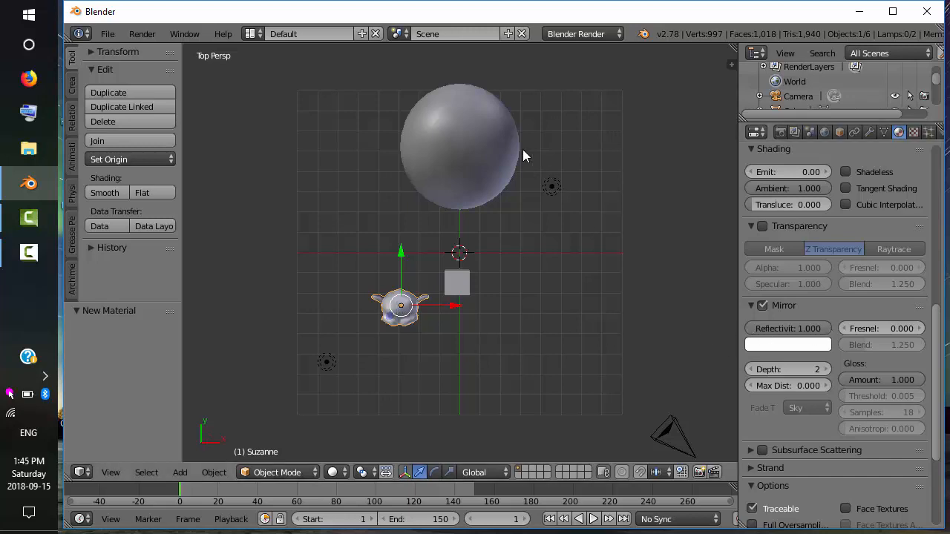
Give the large sphere a new material with a blue diffuse colour
{"action": "right_click", "coordinate": [487, 152]}
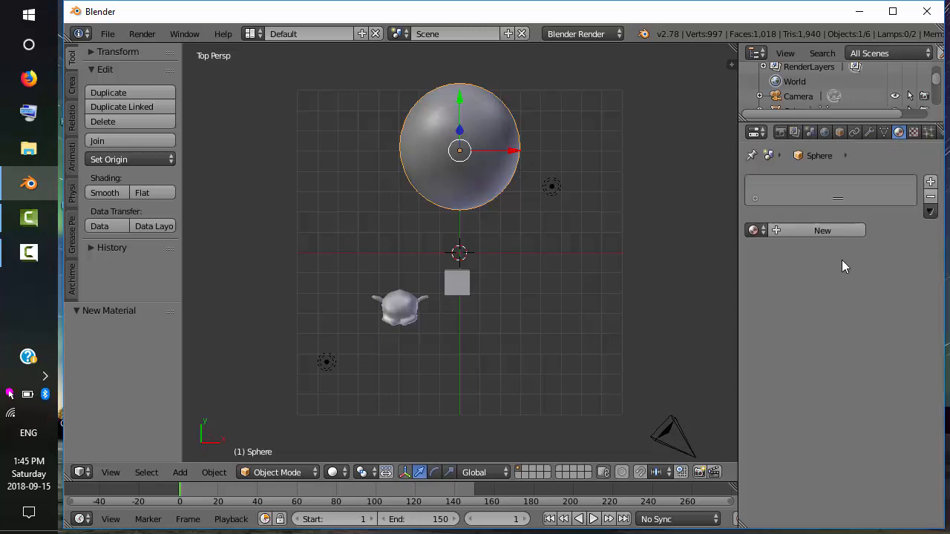
{"action": "left_click", "coordinate": [811, 226]}
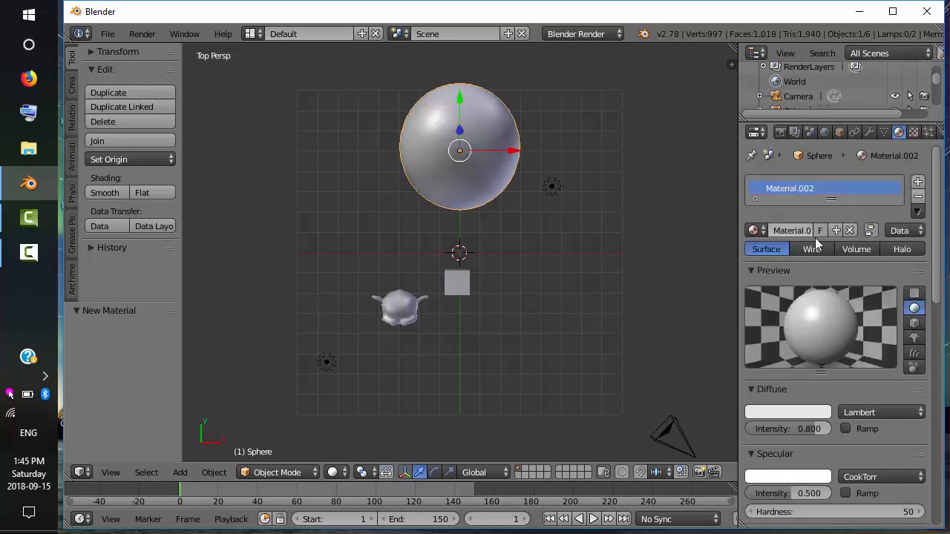
{"action": "left_click", "coordinate": [788, 412]}
{"action": "left_click_drag", "start_coordinate": [802, 250], "coordinate": [780, 230]}
Change the diffuse colour of the cube's existing material to bright green
{"action": "right_click", "coordinate": [456, 283]}
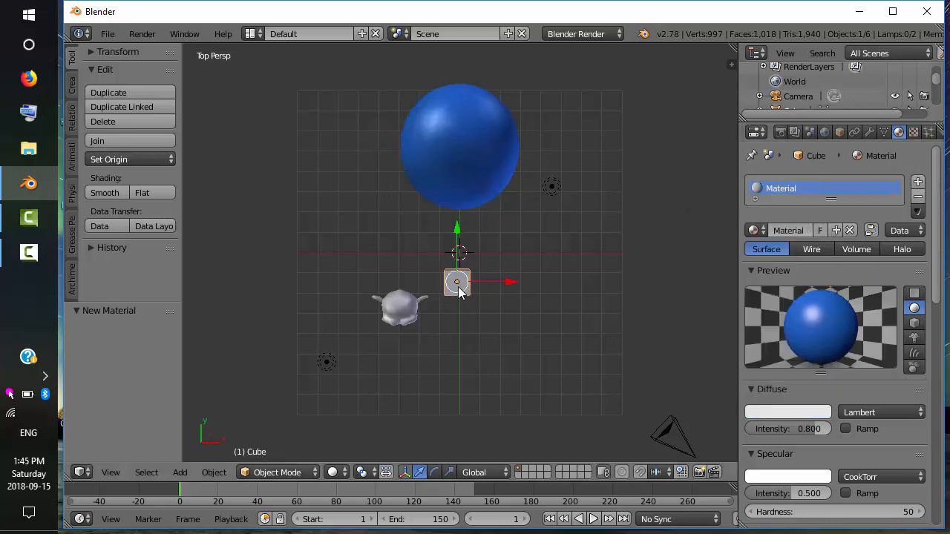
{"action": "left_click", "coordinate": [826, 412]}
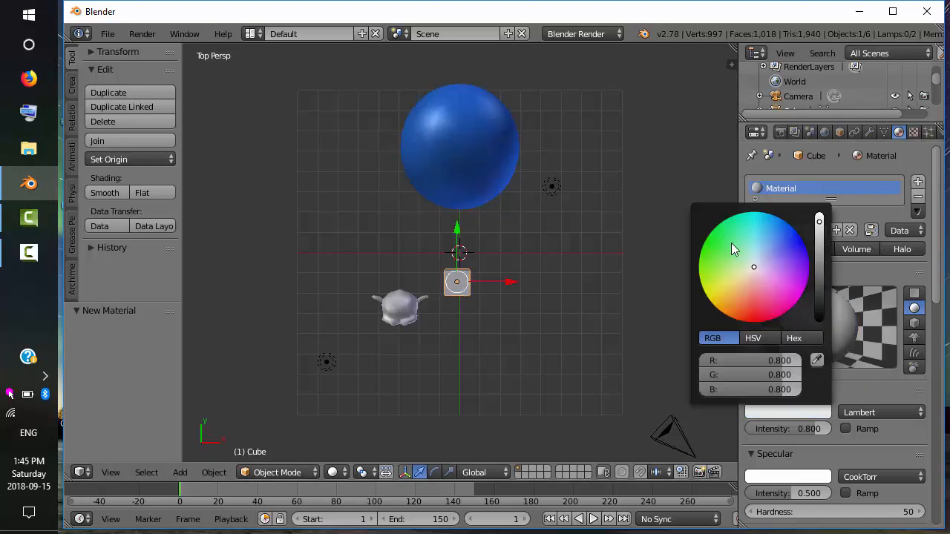
{"action": "left_click_drag", "start_coordinate": [708, 245], "coordinate": [706, 244]}
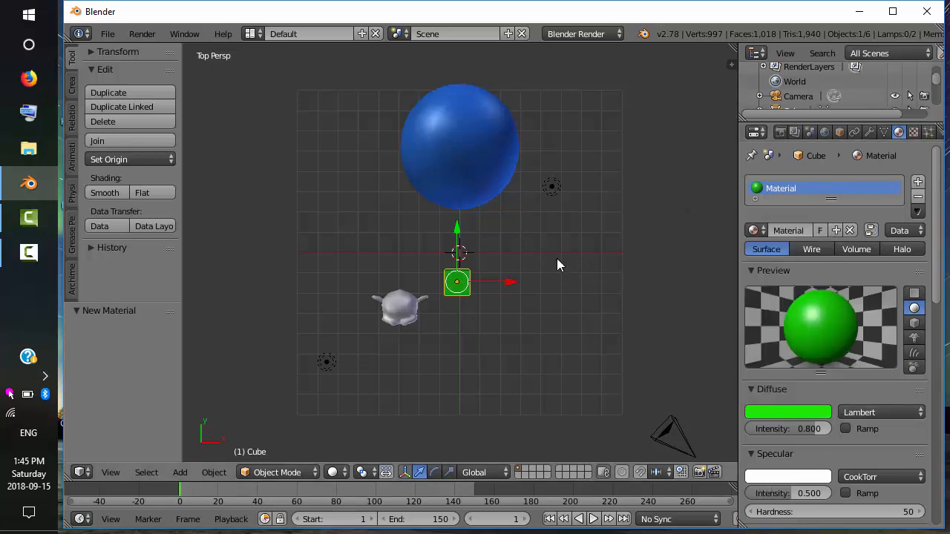
Render a still image to check the coloured sphere, cube and mirrored monkey, then return to the 3D view
{"action": "left_click", "coordinate": [142, 34]}
{"action": "left_click", "coordinate": [154, 49]}
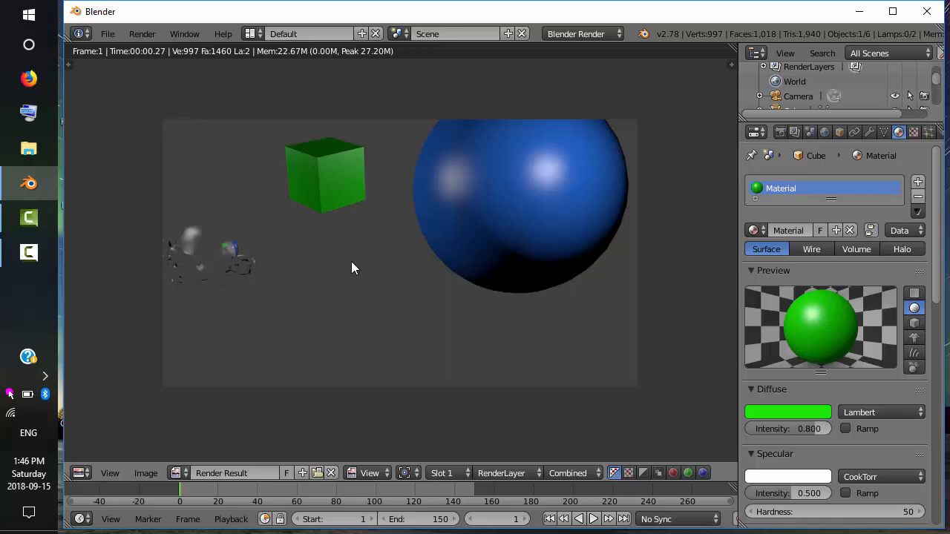
{"action": "key", "text": "Escape"}
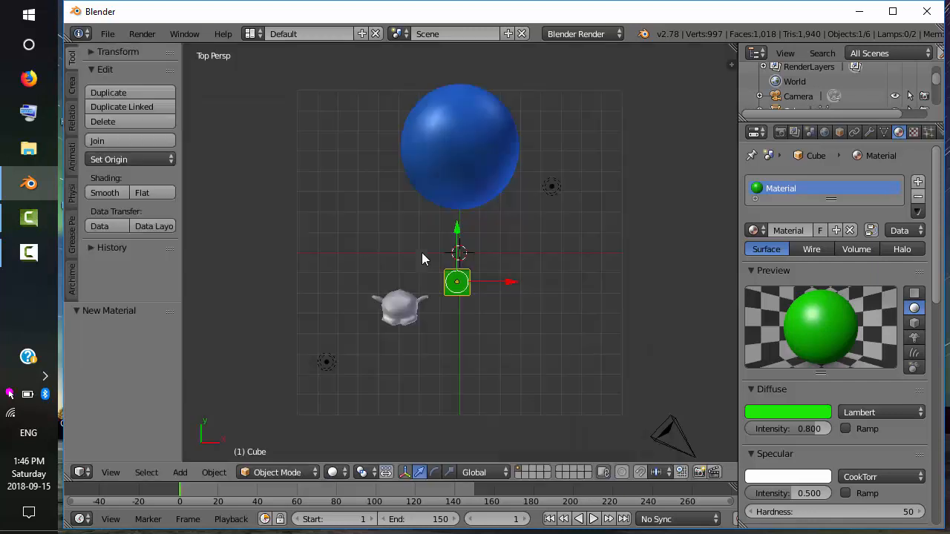
Add a plane mesh at the scene's centre with a radius of 10
{"action": "key", "text": "shift+a"}
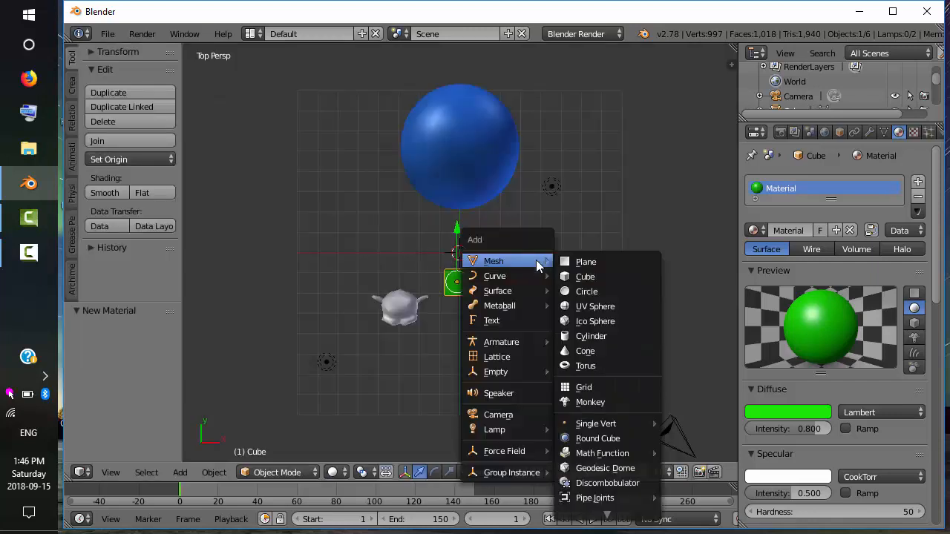
{"action": "left_click", "coordinate": [584, 261]}
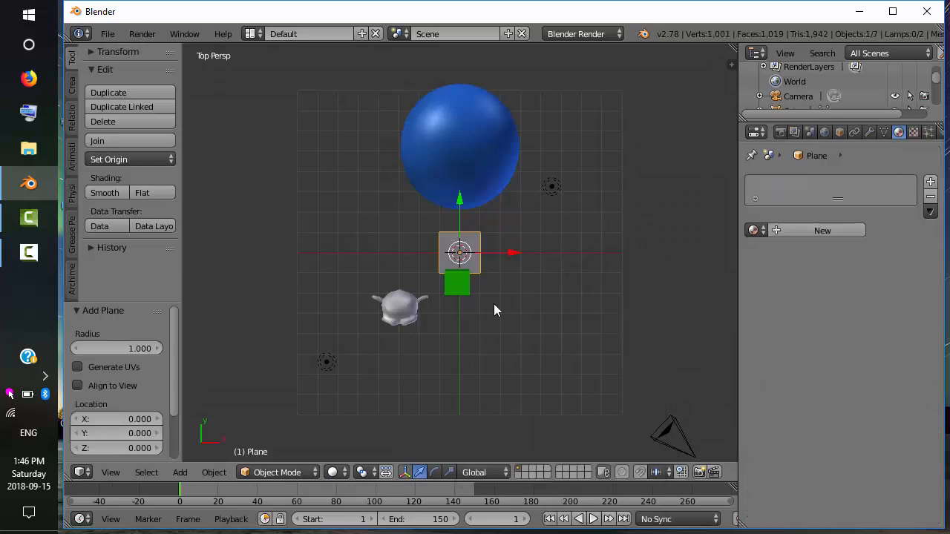
{"action": "left_click", "coordinate": [133, 349]}
{"action": "type", "text": "0"}
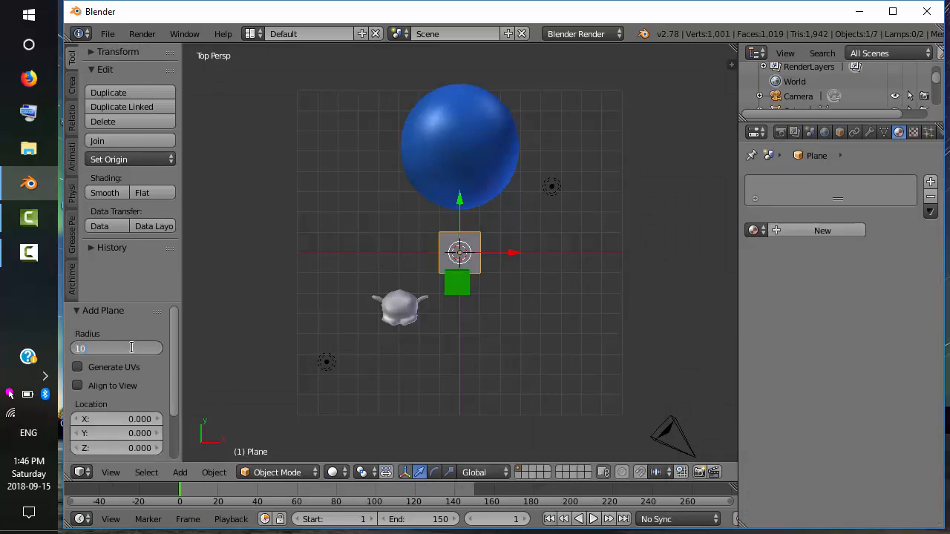
{"action": "key", "text": "Return"}
Give the plane a new material with a light pink diffuse colour
{"action": "left_click", "coordinate": [825, 230]}
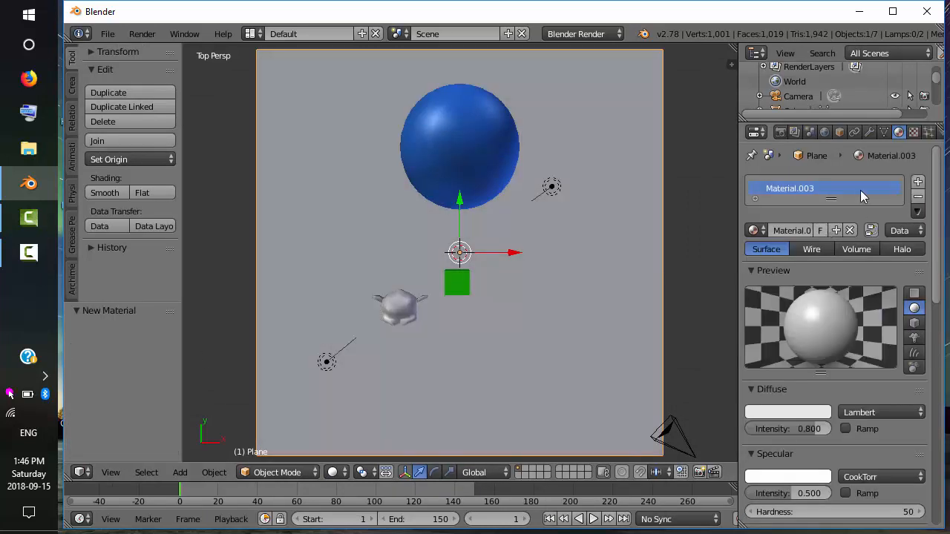
{"action": "left_click", "coordinate": [823, 411]}
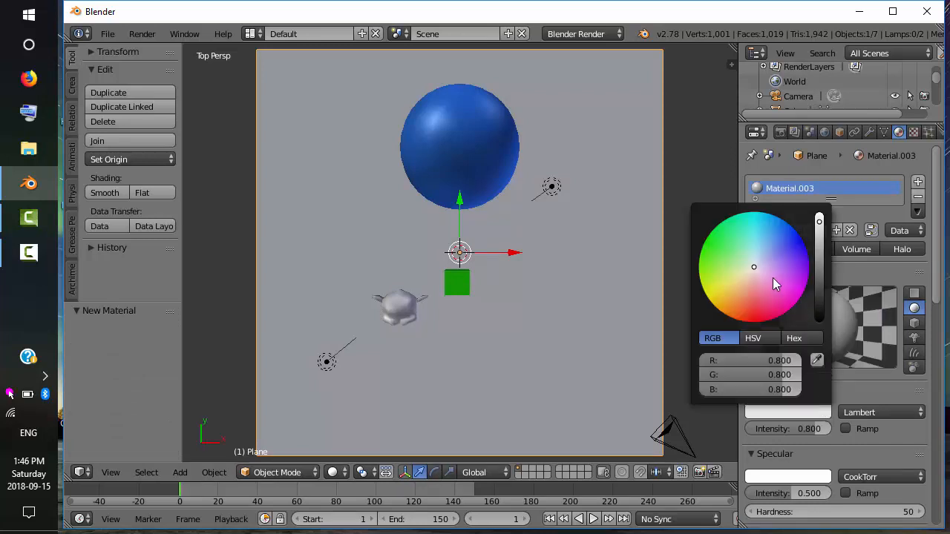
{"action": "left_click_drag", "start_coordinate": [773, 277], "coordinate": [761, 274]}
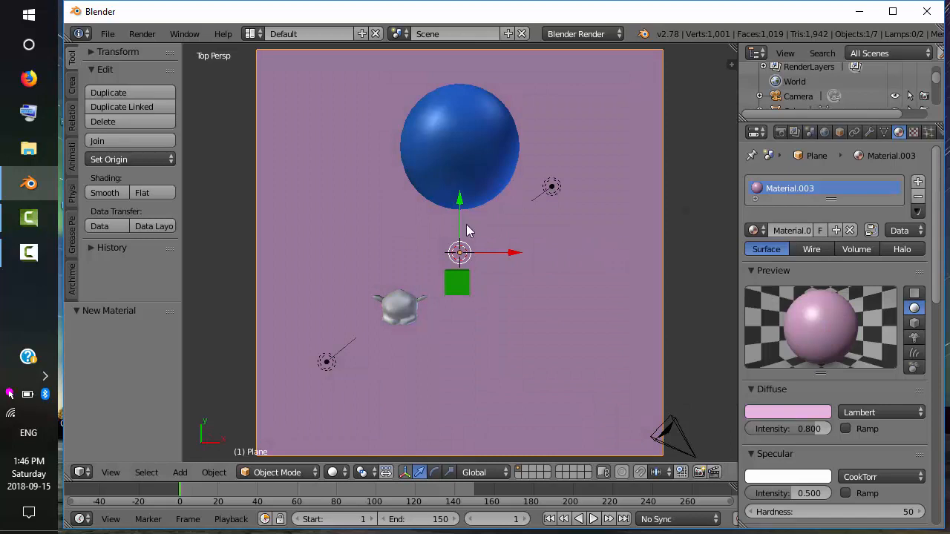
Render the scene with the pink floor plane to inspect the monkey's reflections, and close the render
{"action": "left_click", "coordinate": [143, 34]}
{"action": "left_click", "coordinate": [146, 47]}
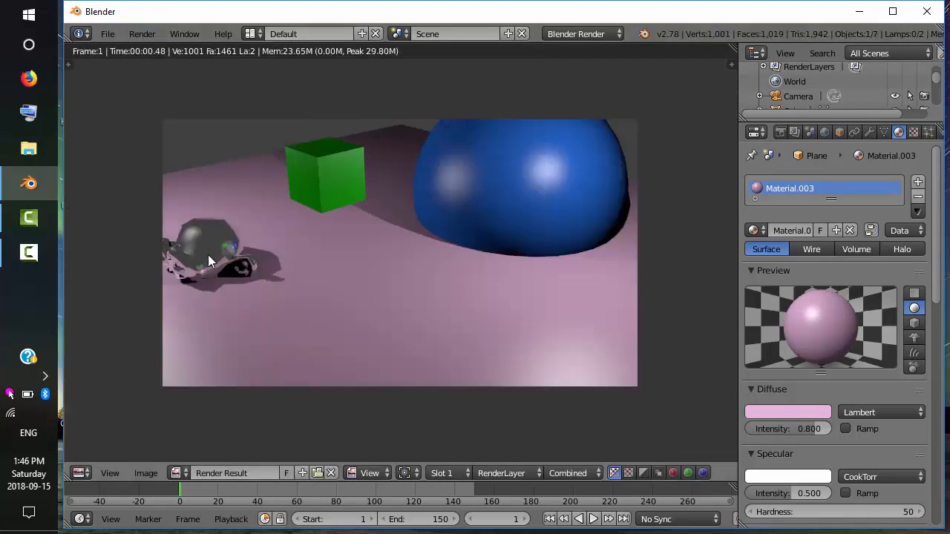
{"action": "key", "text": "Escape"}
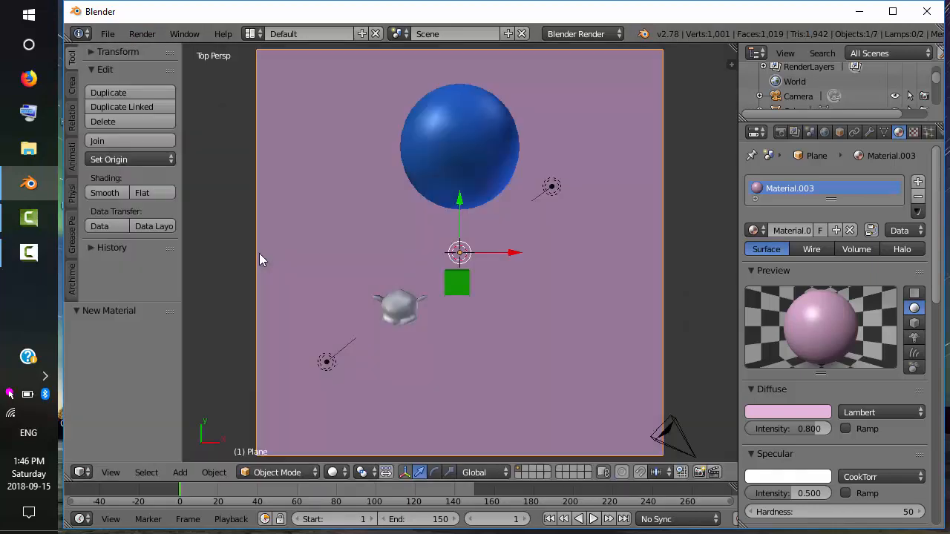
Raise the monkey about 1.153 units along Z so it stands above the plane, checking from the camera view
{"action": "right_click", "coordinate": [400, 307]}
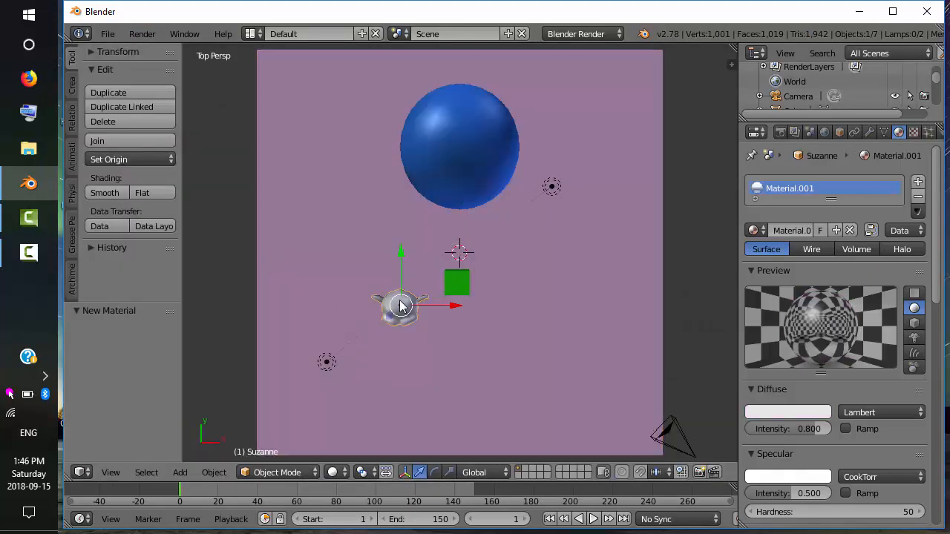
{"action": "key", "text": "KP_0"}
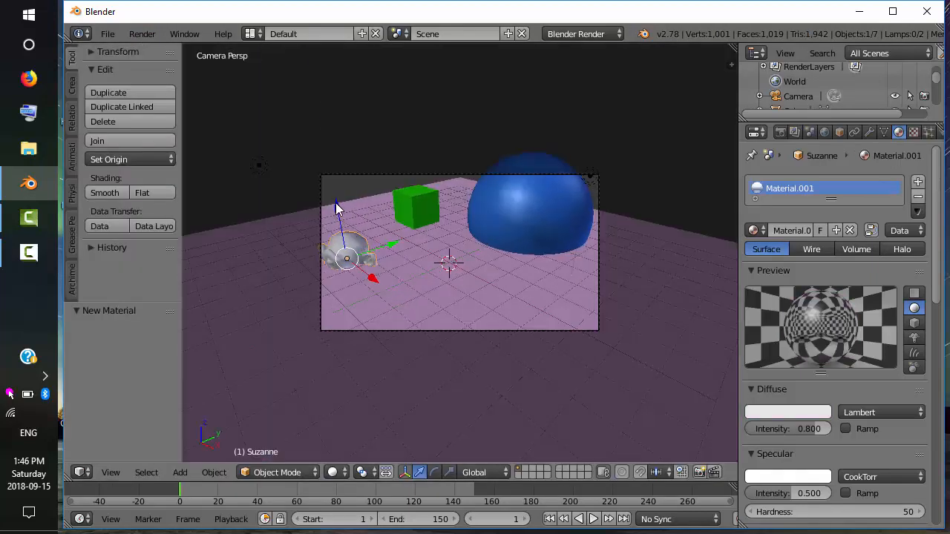
{"action": "left_click_drag", "start_coordinate": [336, 203], "coordinate": [331, 177]}
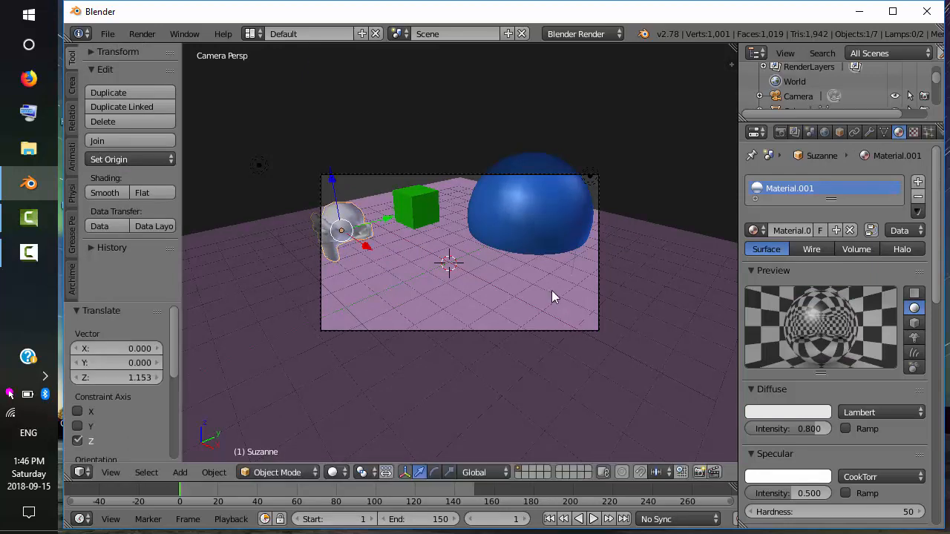
Tilt the camera upward by setting its X rotation to about 70.259° in its transform values
{"action": "key", "text": "KP_1"}
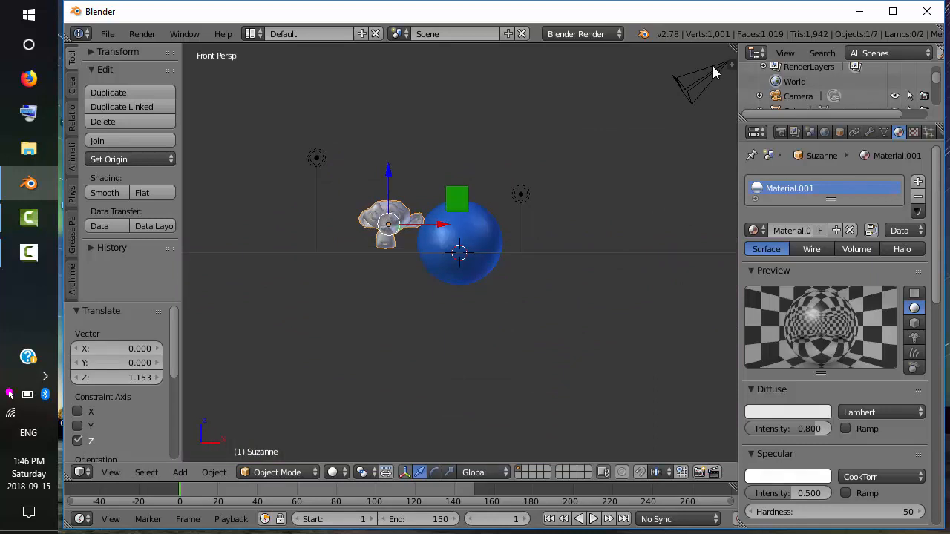
{"action": "right_click", "coordinate": [713, 66]}
{"action": "key", "text": "r"}
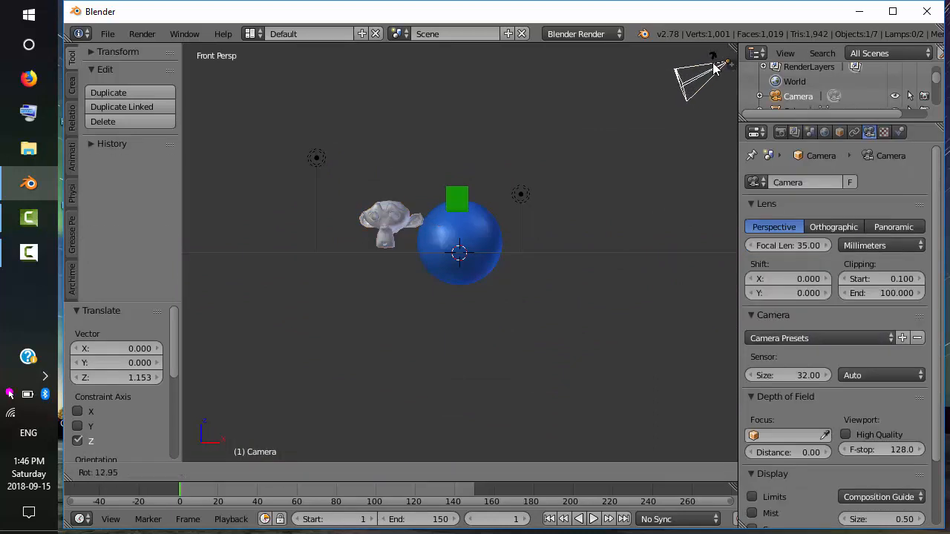
{"action": "right_click", "coordinate": [713, 66]}
{"action": "key", "text": "n"}
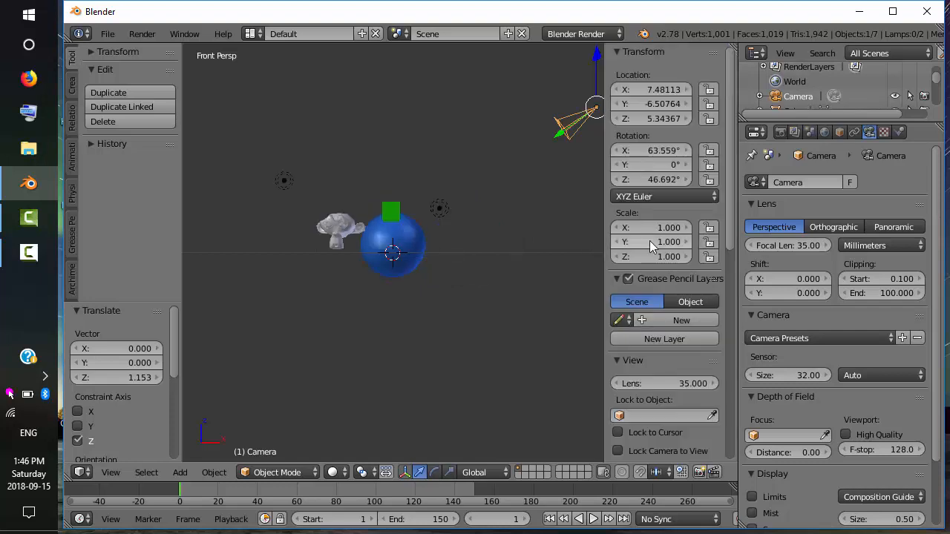
{"action": "right_click", "coordinate": [655, 183]}
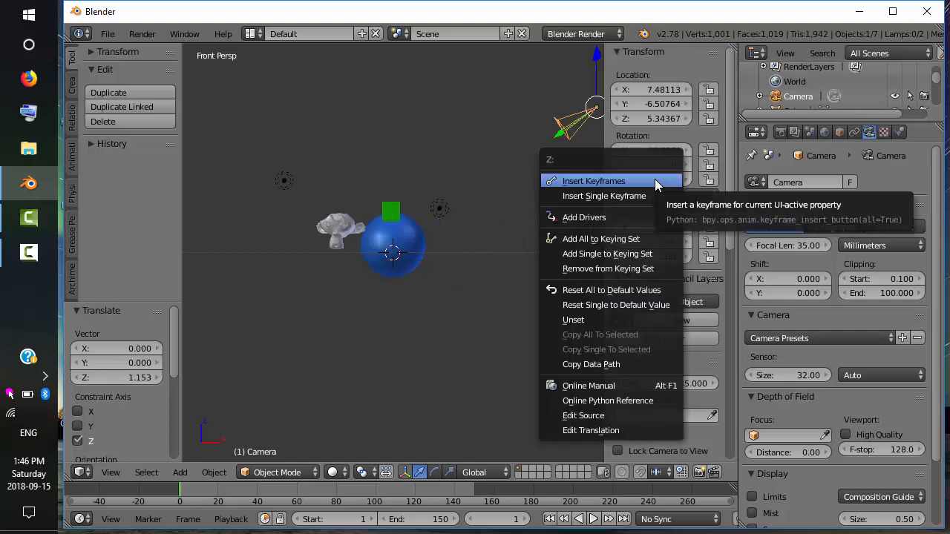
{"action": "left_click", "coordinate": [656, 183]}
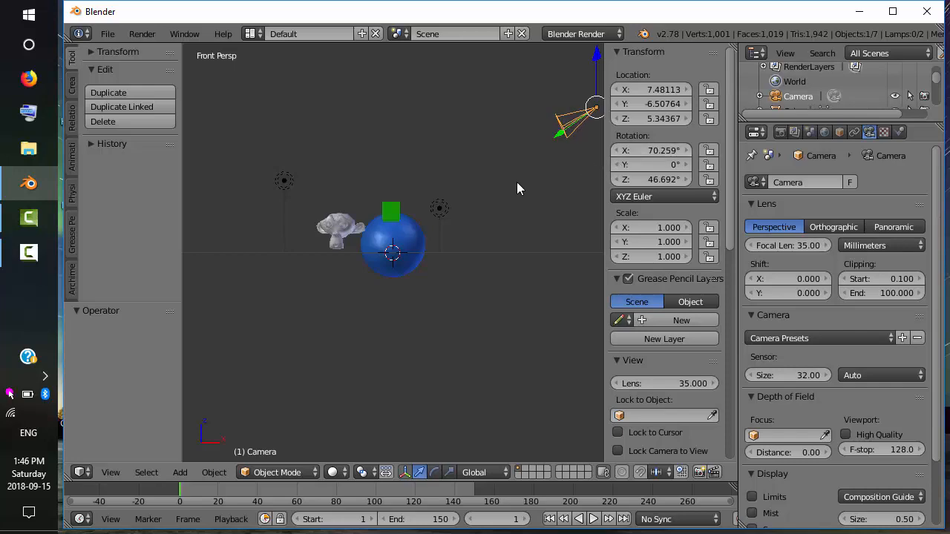
Move the monkey about 0.619 units along positive Y so it fits inside the camera frame
{"action": "key", "text": "KP_0"}
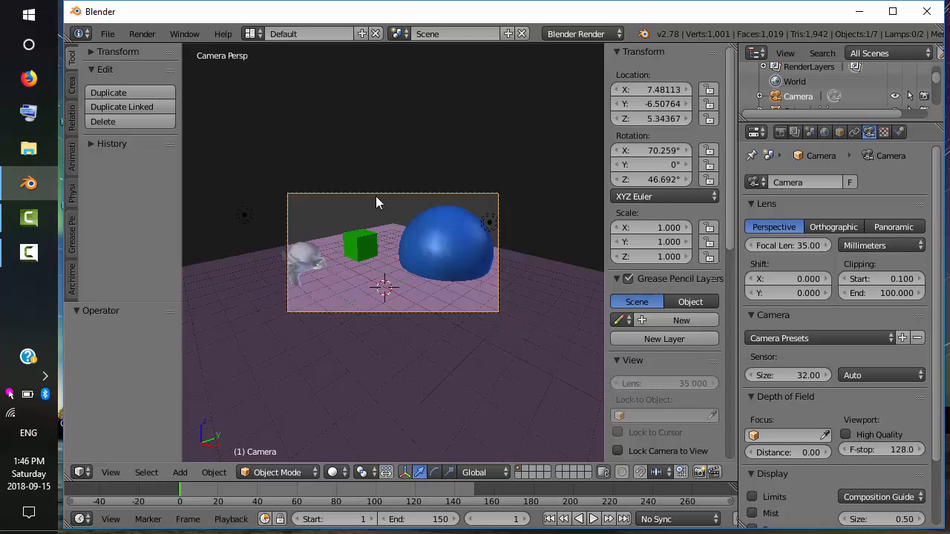
{"action": "right_click", "coordinate": [306, 257]}
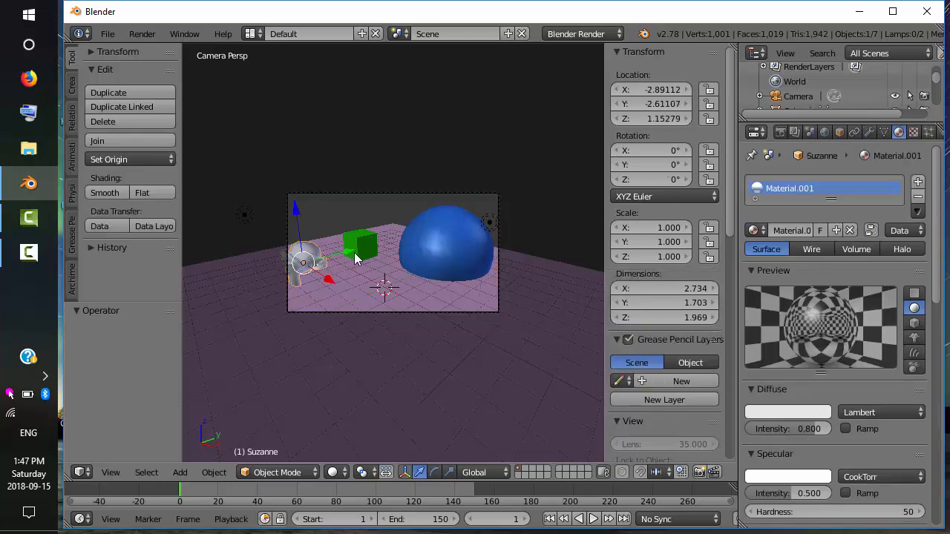
{"action": "left_click_drag", "start_coordinate": [353, 255], "coordinate": [363, 251]}
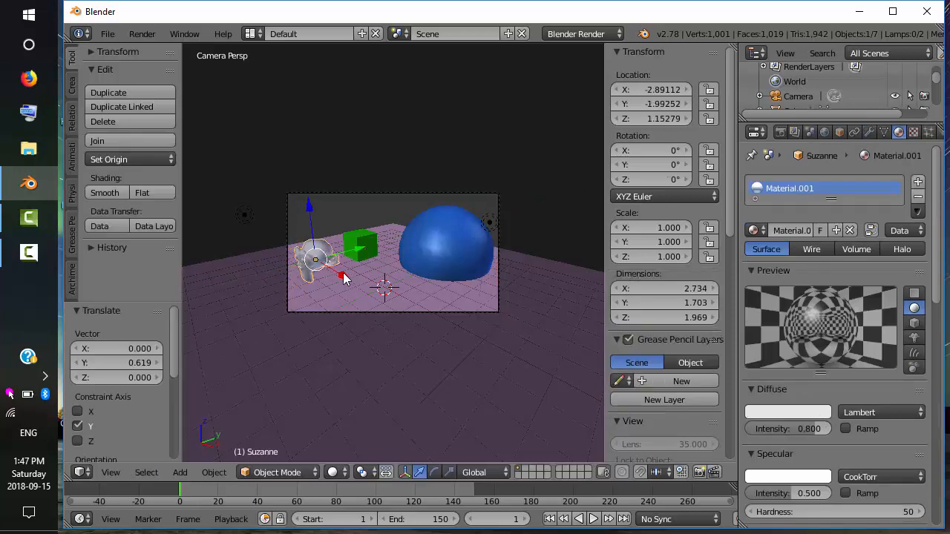
Render the scene to check the new camera framing and monkey position, and close the render
{"action": "left_click", "coordinate": [142, 33]}
{"action": "left_click", "coordinate": [150, 50]}
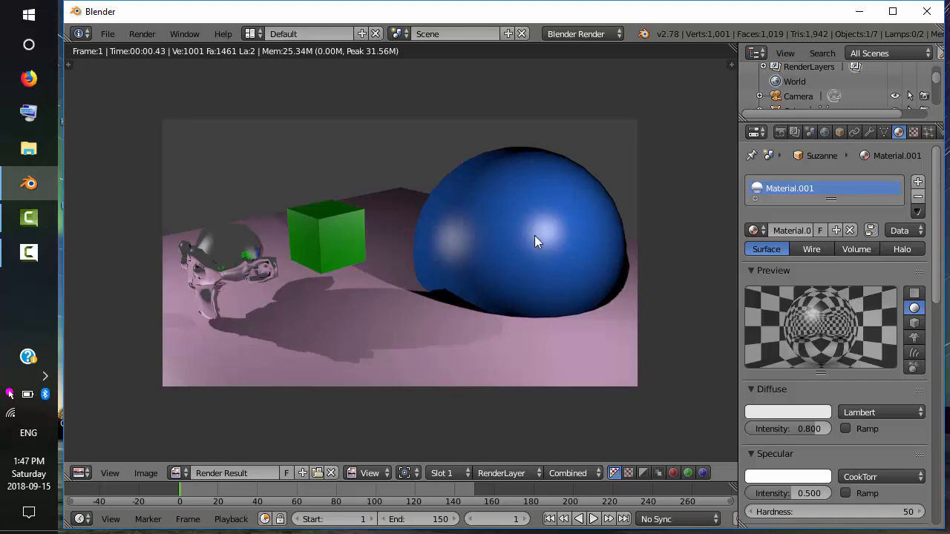
{"action": "key", "text": "Escape"}
Enable Mirror on the blue sphere's material with a reflectivity of about 0.713, and render the image
{"action": "right_click", "coordinate": [439, 252]}
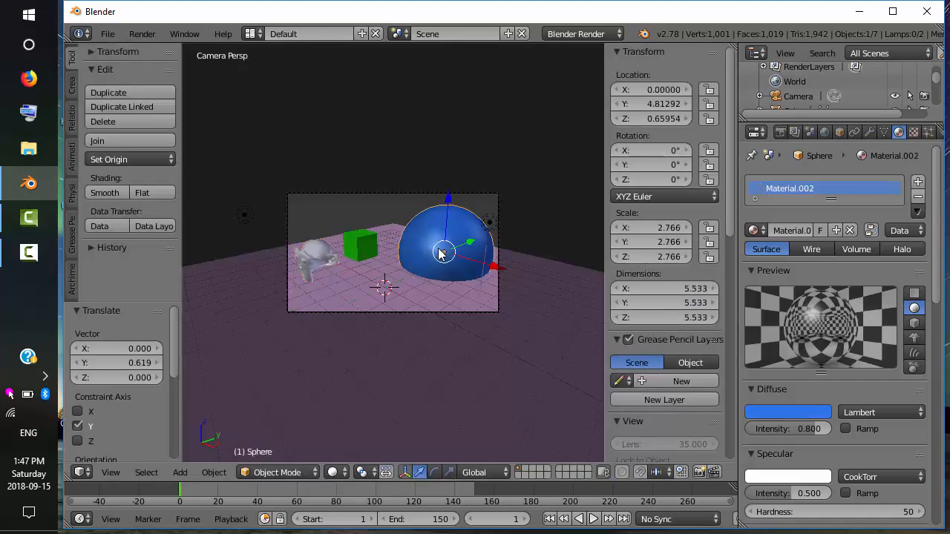
{"action": "left_click_drag", "start_coordinate": [936, 291], "coordinate": [935, 460]}
{"action": "left_click", "coordinate": [763, 269]}
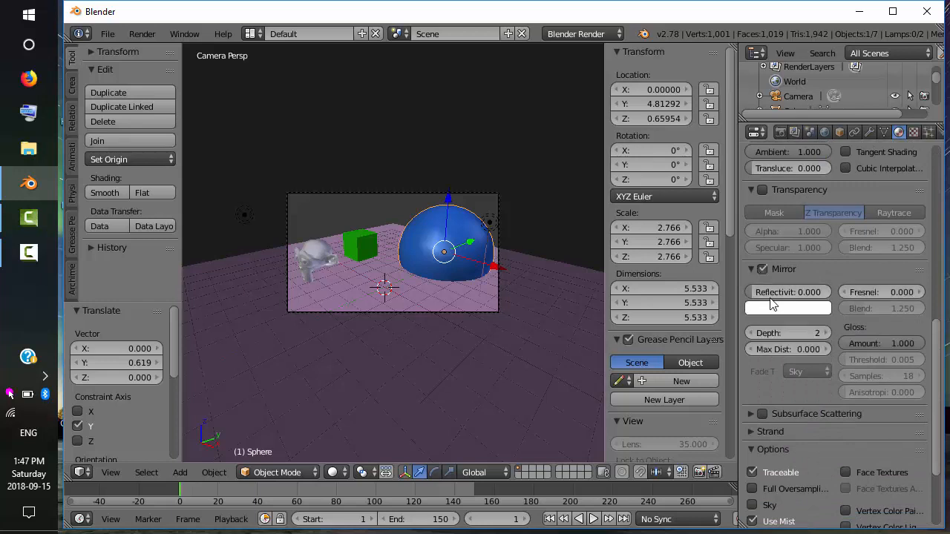
{"action": "left_click_drag", "start_coordinate": [779, 293], "coordinate": [805, 292]}
{"action": "left_click", "coordinate": [141, 33]}
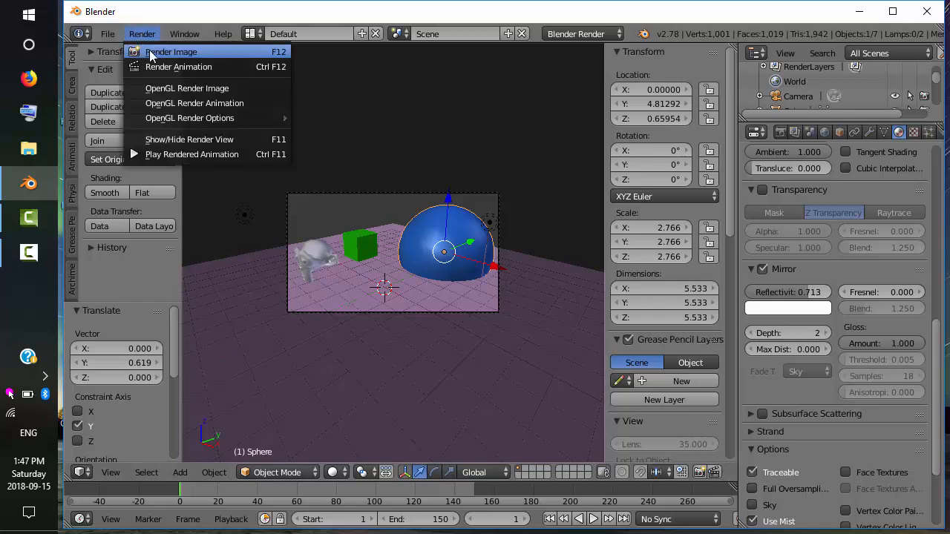
{"action": "left_click", "coordinate": [157, 49]}
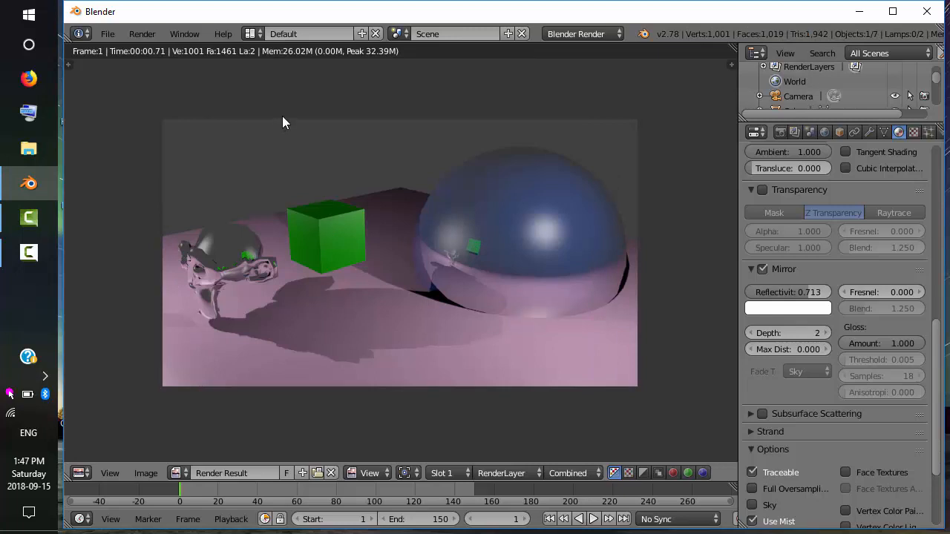
Lower the Mirror gloss amount of the sphere's material to about 0.704
{"action": "left_click", "coordinate": [888, 343]}
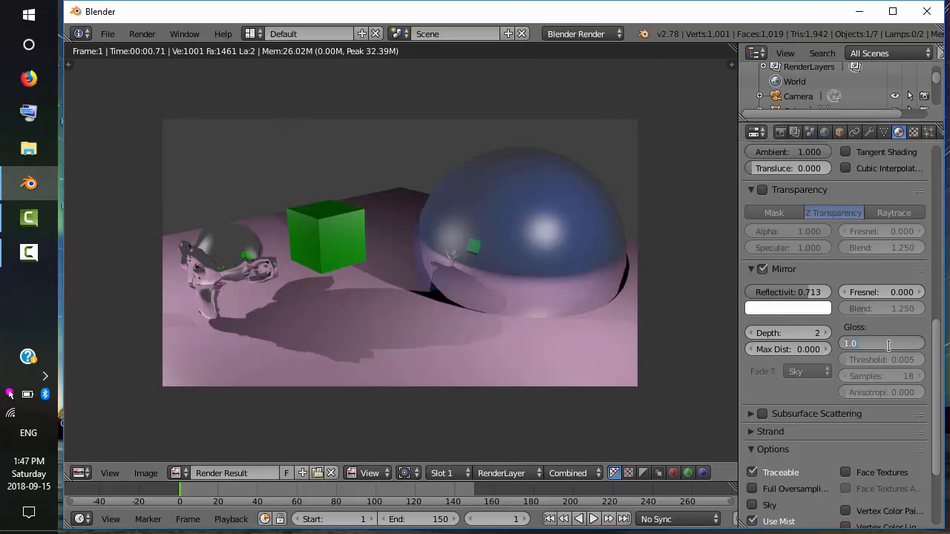
{"action": "key", "text": "Return"}
{"action": "mouse_move", "coordinate": [885, 344]}
{"action": "left_mouse_down"}
{"action": "mouse_move", "coordinate": [846, 345]}
{"action": "mouse_move", "coordinate": [883, 344]}
{"action": "left_mouse_up"}
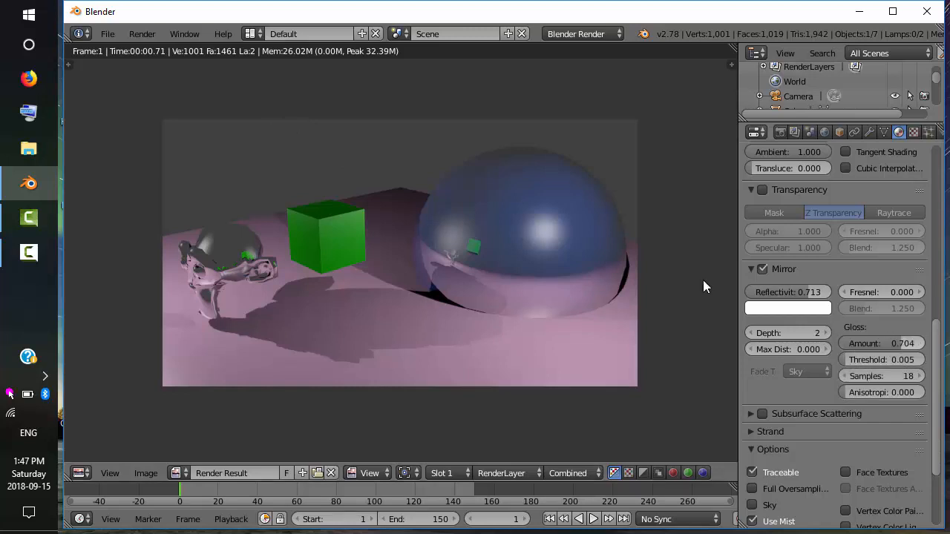
Raise the Mirror gloss amount of the sphere's material to about 0.796 and finally about 0.852, rendering the image before and after each change
{"action": "left_click", "coordinate": [147, 36]}
{"action": "left_click", "coordinate": [149, 51]}
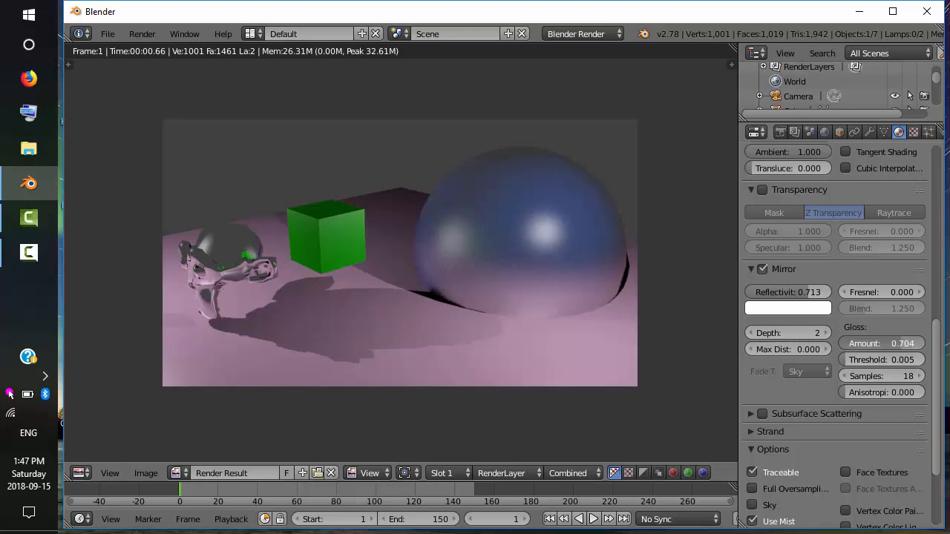
{"action": "left_click_drag", "start_coordinate": [898, 344], "coordinate": [905, 344]}
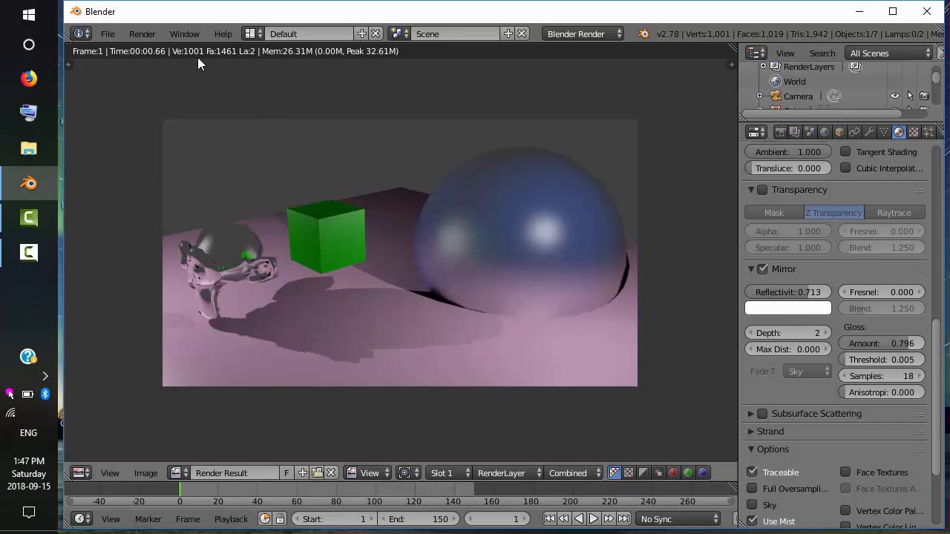
{"action": "left_click", "coordinate": [142, 33]}
{"action": "left_click", "coordinate": [151, 52]}
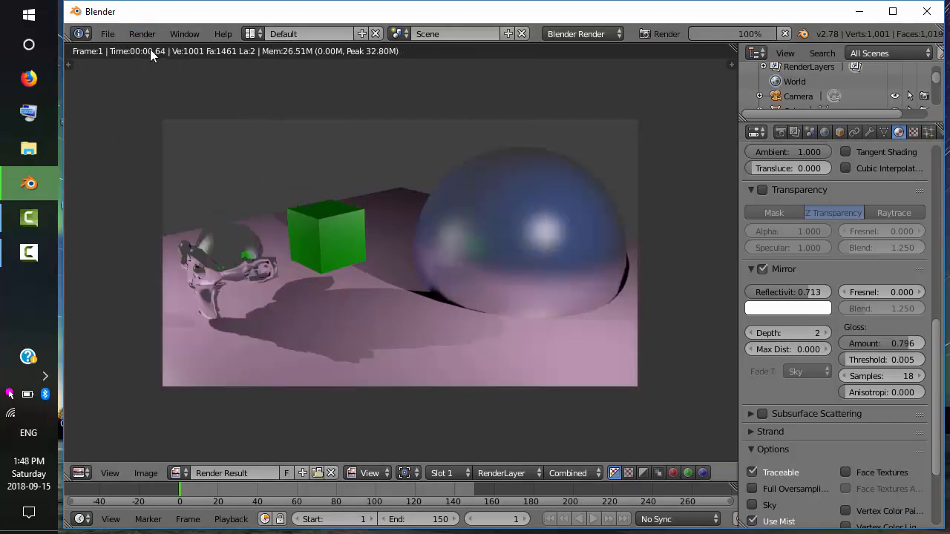
{"action": "left_click_drag", "start_coordinate": [907, 344], "coordinate": [912, 344]}
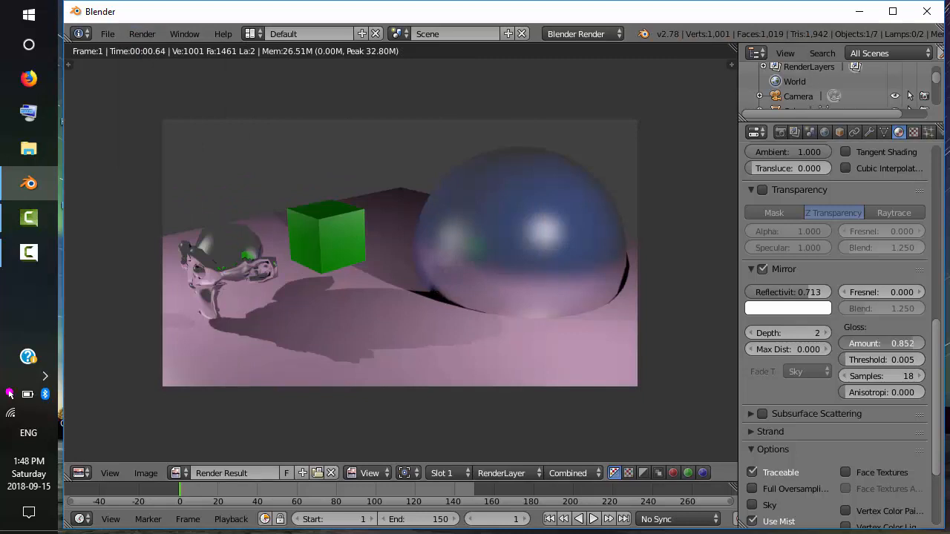
{"action": "left_click", "coordinate": [142, 33]}
{"action": "left_click", "coordinate": [159, 53]}
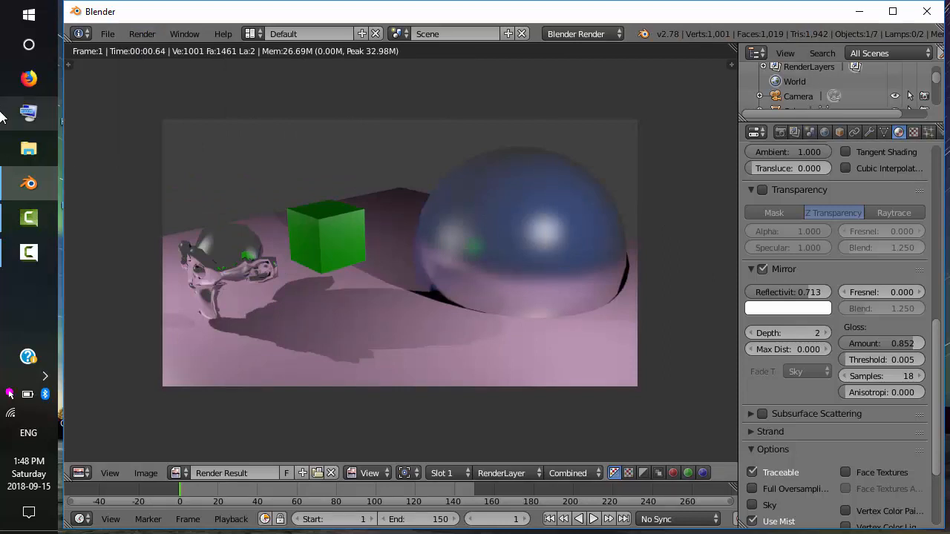
Save the scene as BI.blend in the Senior ICT Videos folder, overwriting the existing file
{"action": "left_click", "coordinate": [104, 34]}
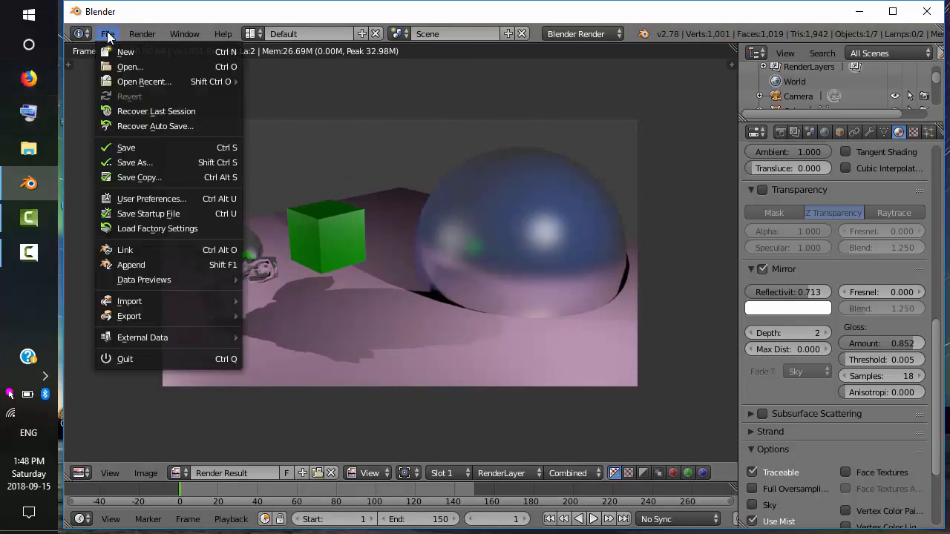
{"action": "left_click", "coordinate": [144, 164]}
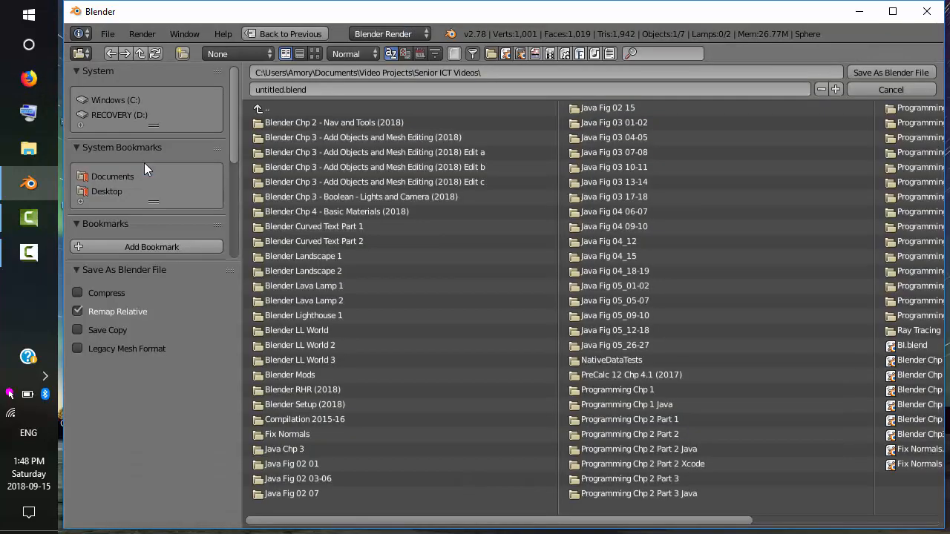
{"action": "left_click", "coordinate": [320, 90]}
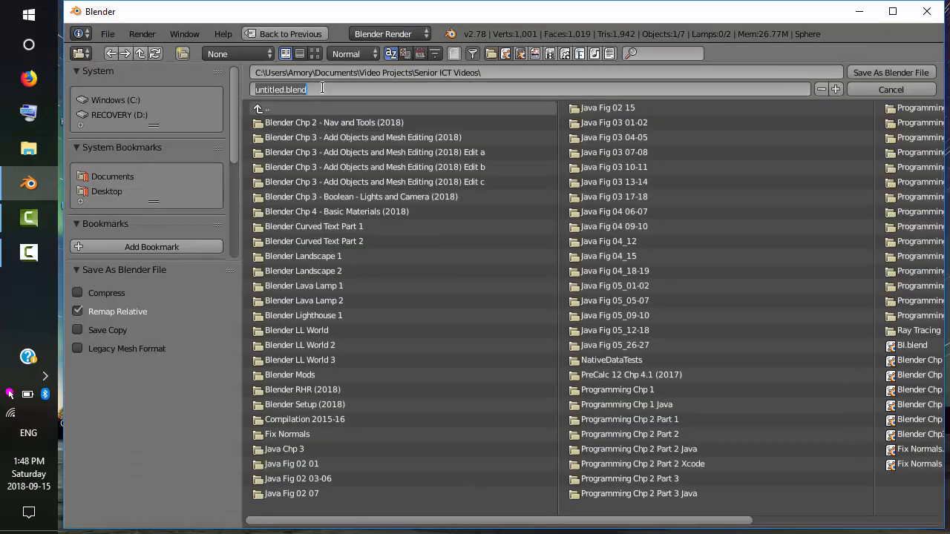
{"action": "type", "text": "Bl"}
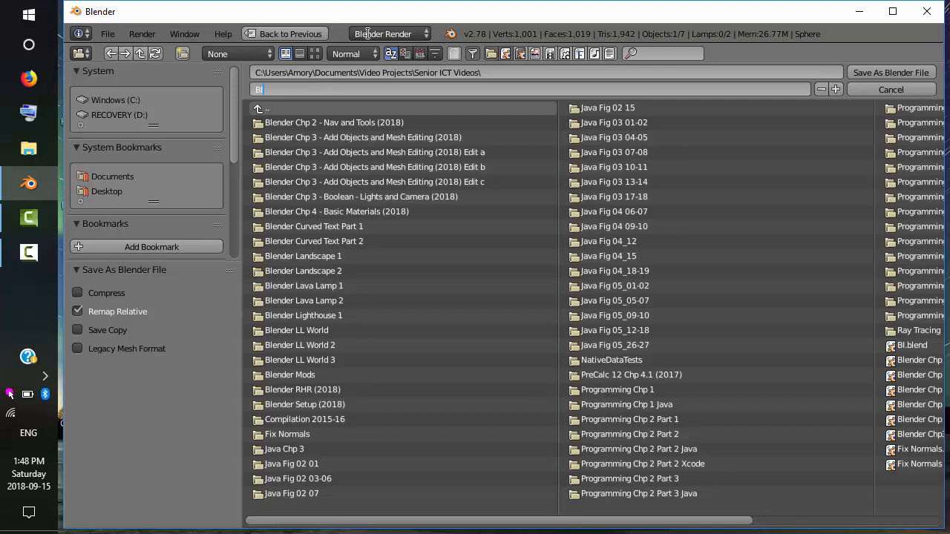
{"action": "left_click", "coordinate": [886, 72]}
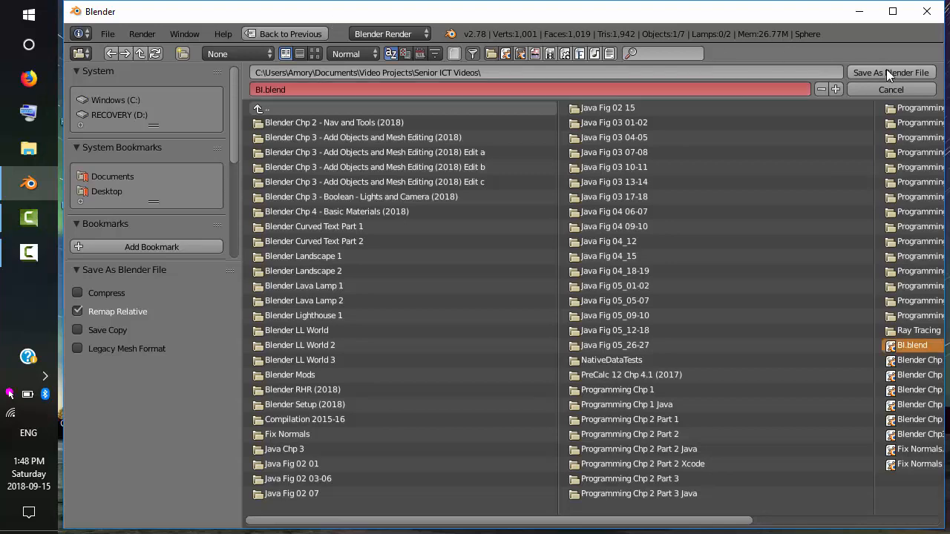
{"action": "left_click", "coordinate": [886, 69]}
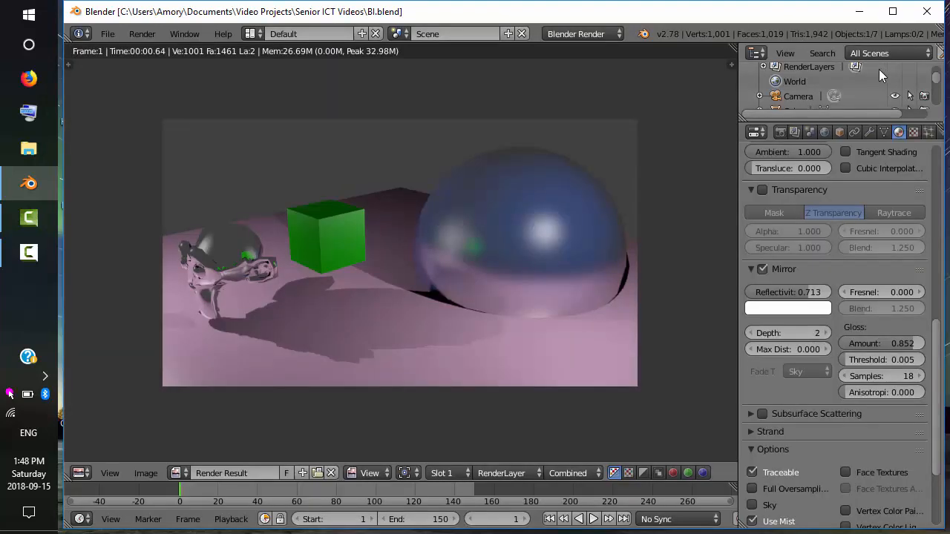
Close the render result and switch the render engine to Cycles Render
{"action": "key", "text": "Escape"}
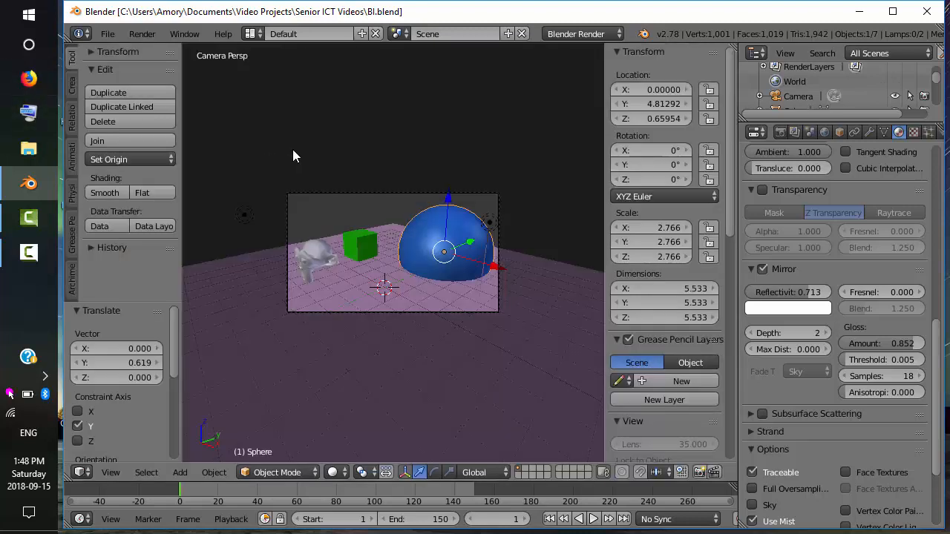
{"action": "left_click", "coordinate": [616, 32]}
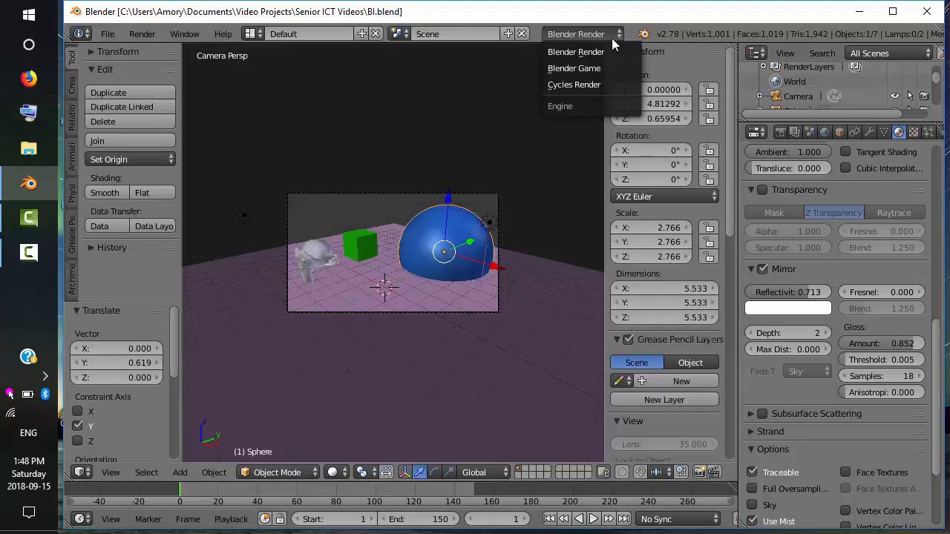
{"action": "left_click", "coordinate": [595, 85]}
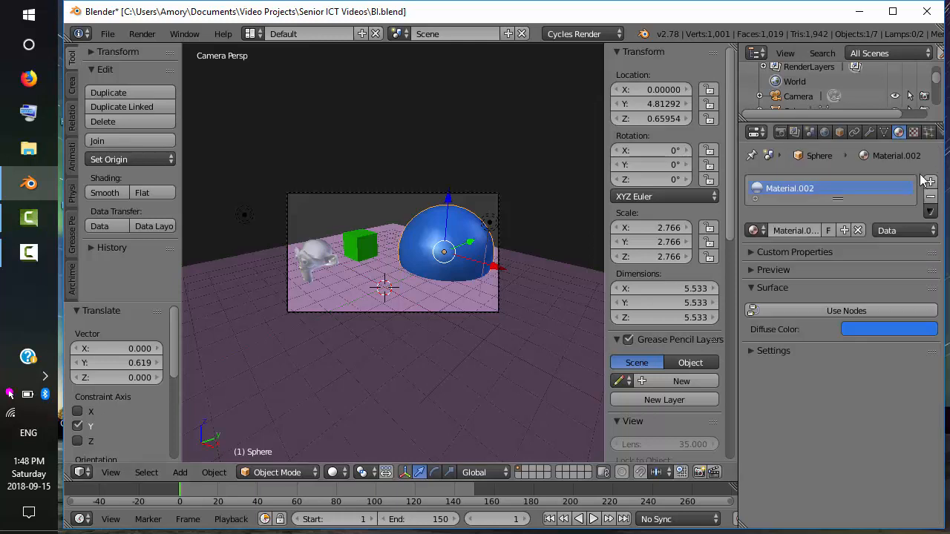
Enable nodes on the materials of the sphere, cube, monkey and floor plane
{"action": "left_click", "coordinate": [825, 310]}
{"action": "right_click", "coordinate": [364, 247]}
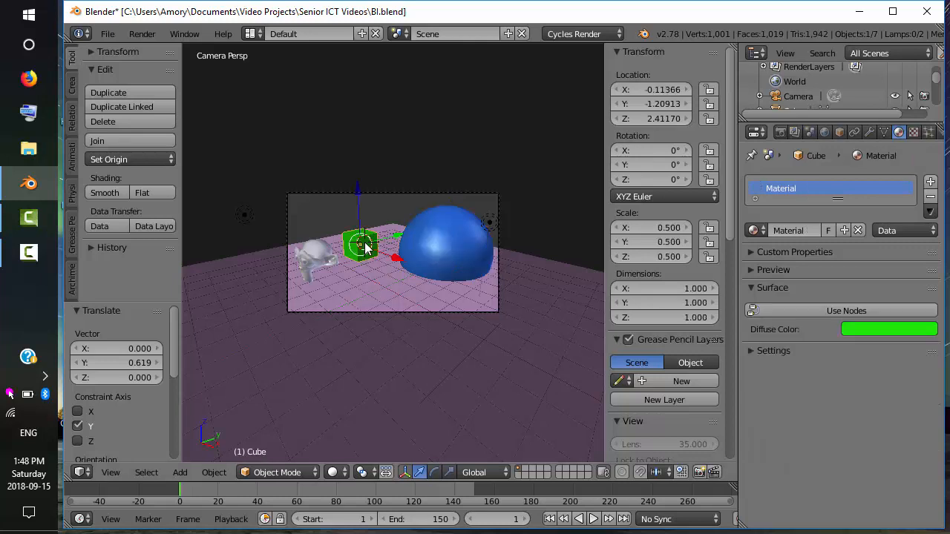
{"action": "left_click", "coordinate": [829, 311]}
{"action": "right_click", "coordinate": [312, 260]}
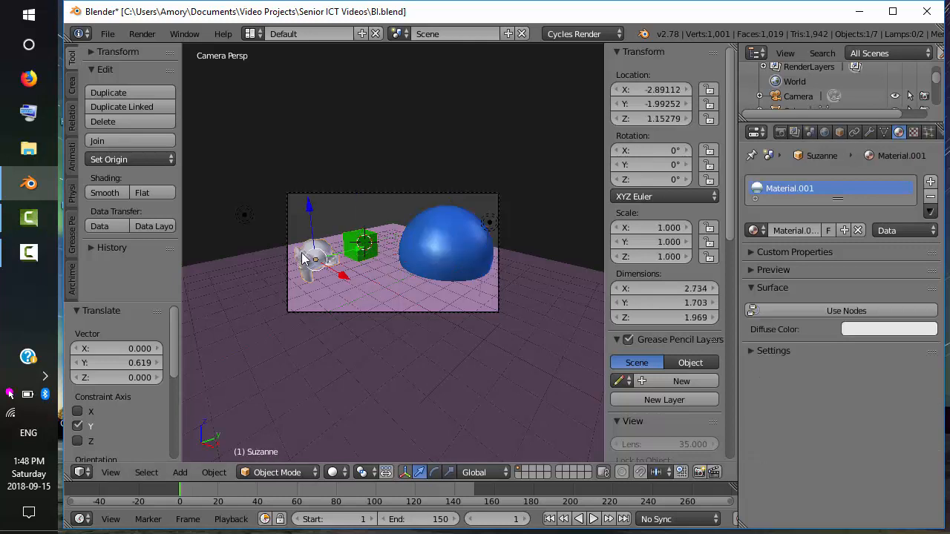
{"action": "left_click", "coordinate": [854, 310]}
{"action": "left_click", "coordinate": [878, 310]}
{"action": "right_click", "coordinate": [408, 279]}
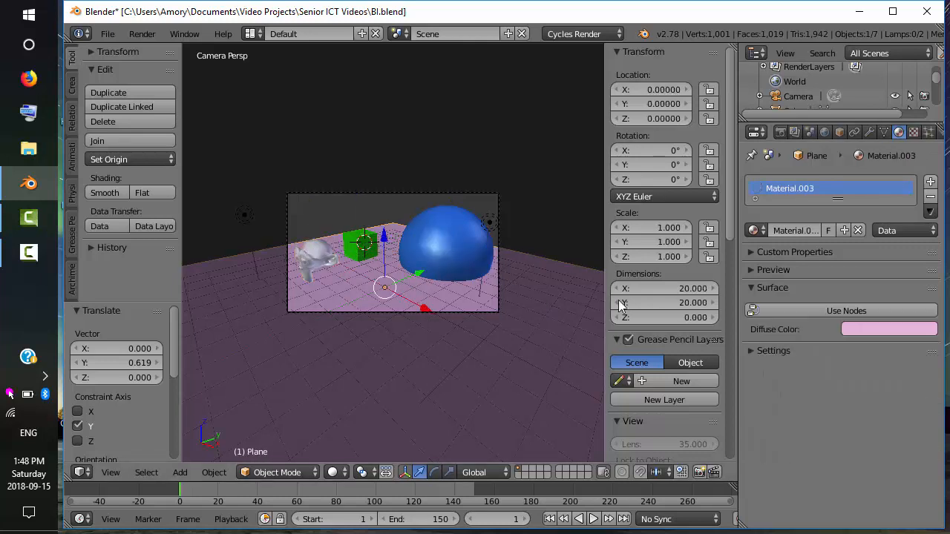
{"action": "left_click", "coordinate": [807, 309]}
Enable nodes on both point lamps in the scene
{"action": "right_click", "coordinate": [489, 225]}
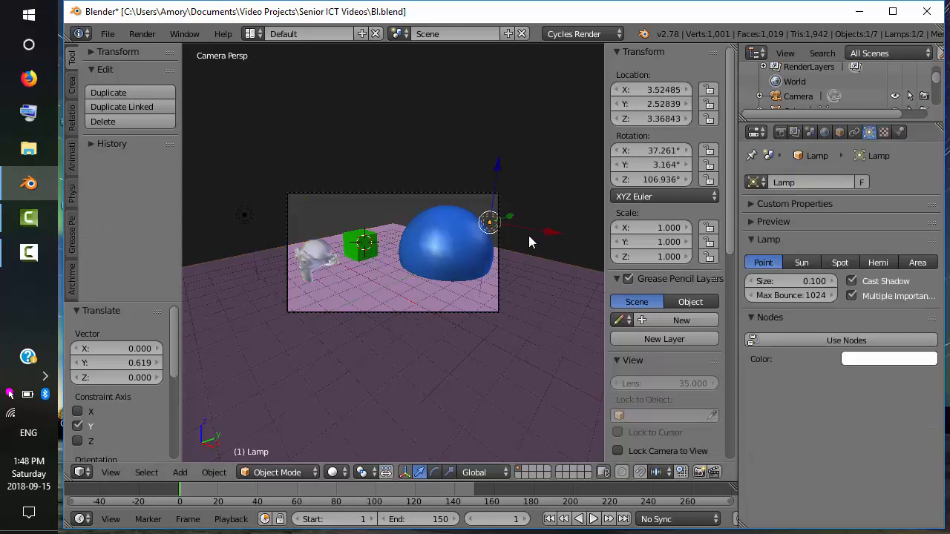
{"action": "left_click", "coordinate": [833, 340]}
{"action": "right_click", "coordinate": [245, 216]}
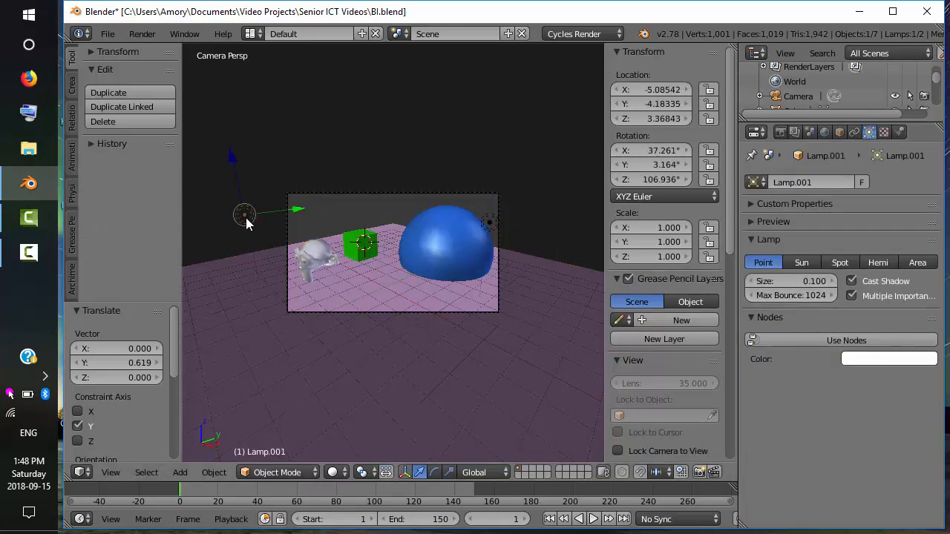
{"action": "left_click", "coordinate": [832, 342]}
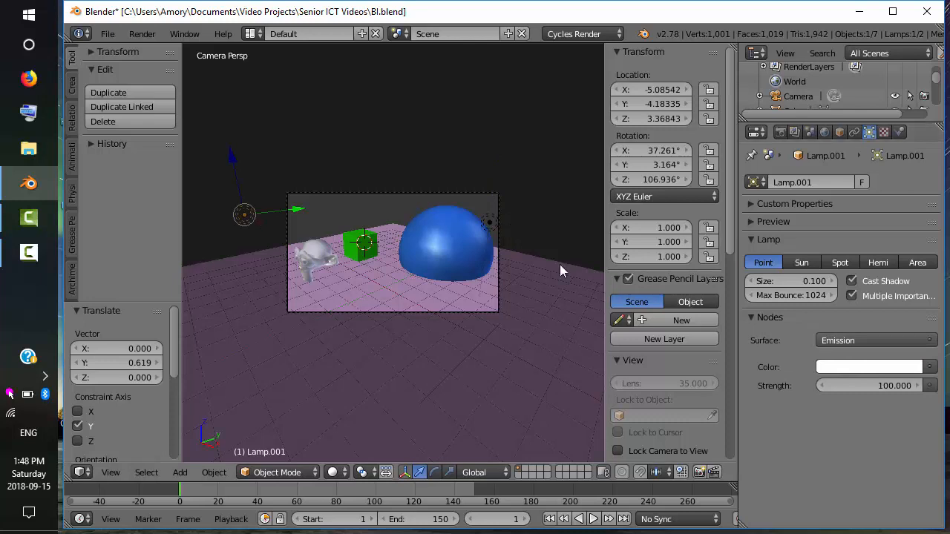
Render the scene with Cycles to check the node-enabled materials and lamps, and close the render
{"action": "left_click", "coordinate": [141, 35]}
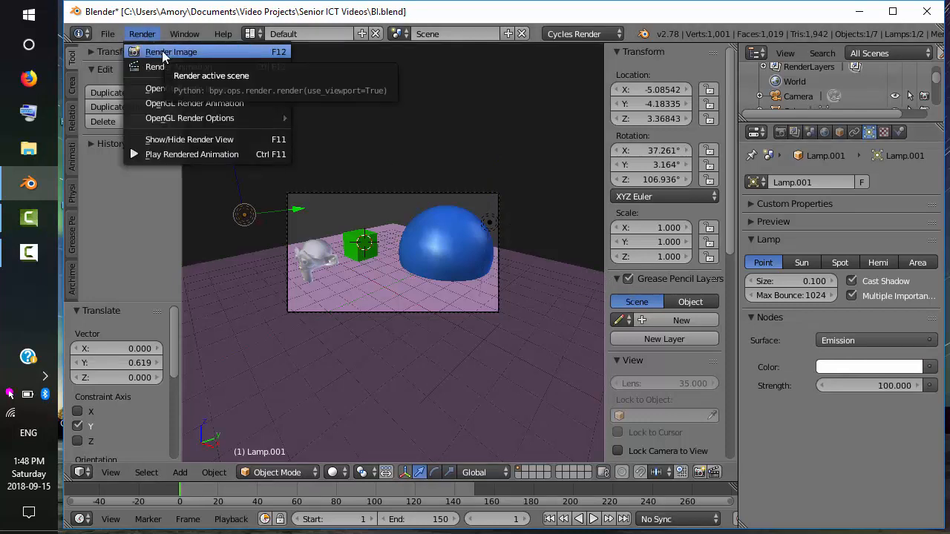
{"action": "left_click", "coordinate": [163, 53]}
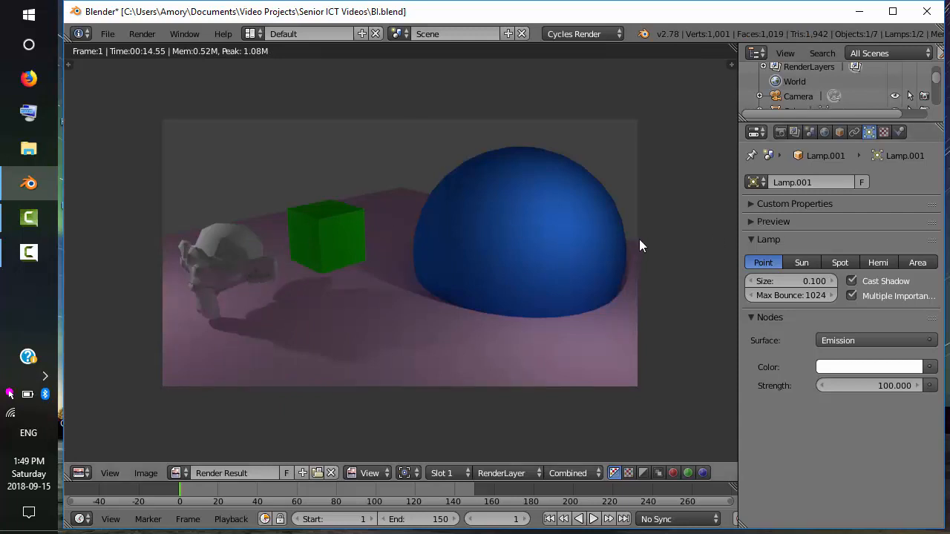
{"action": "key", "text": "Escape"}
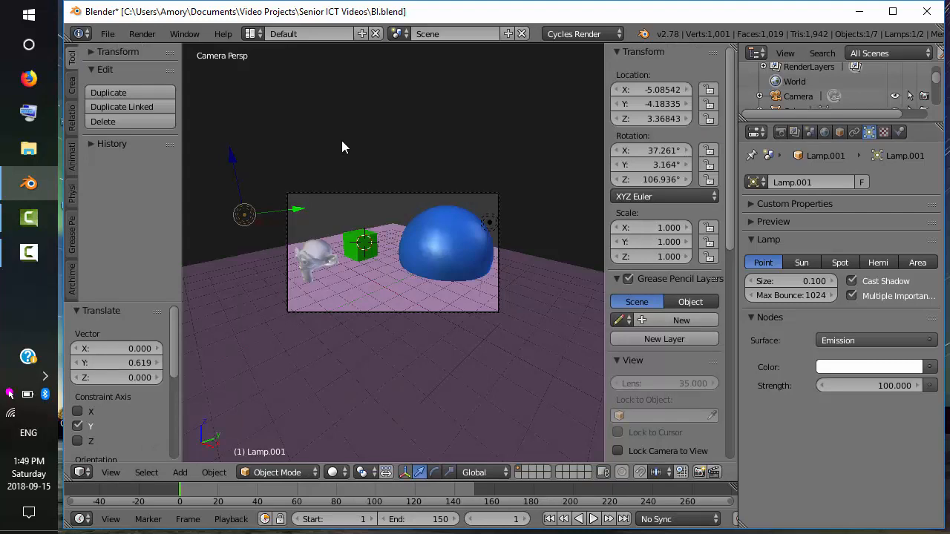
Hide the 3D view's tool shelf and properties sidebar, and split the view into two side-by-side areas
{"action": "key", "text": "t"}
{"action": "key", "text": "n"}
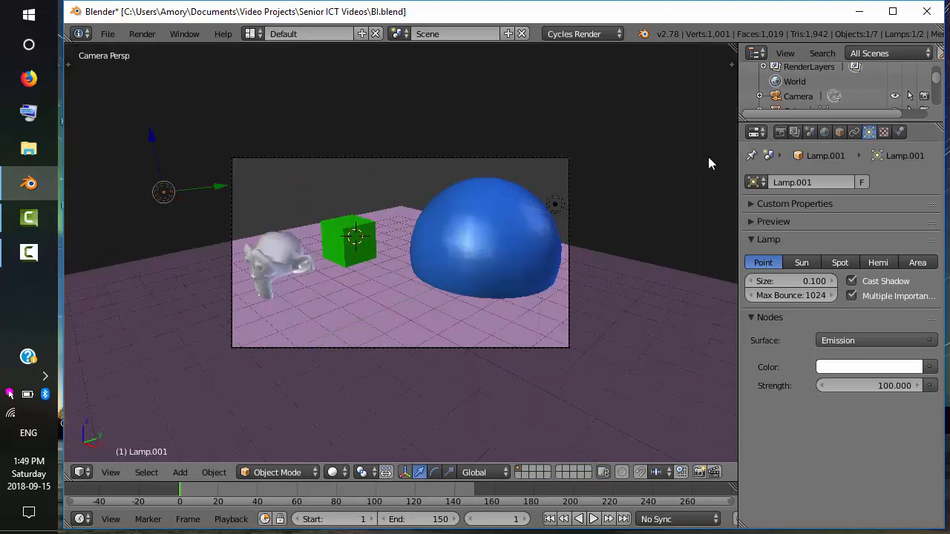
{"action": "left_click_drag", "start_coordinate": [730, 59], "coordinate": [376, 87]}
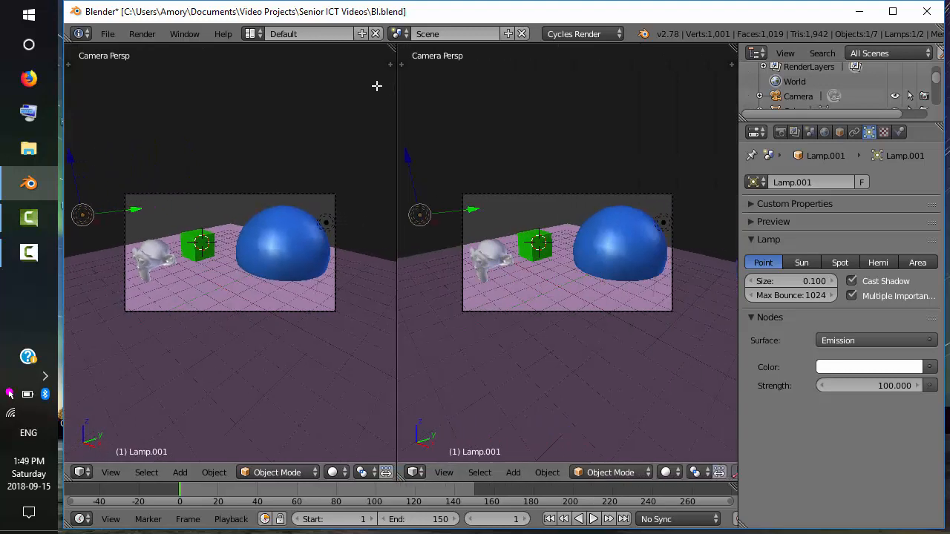
Change the second 3D view area to a Node Editor and hide its properties sidebar to make room for the nodes
{"action": "left_click", "coordinate": [410, 473]}
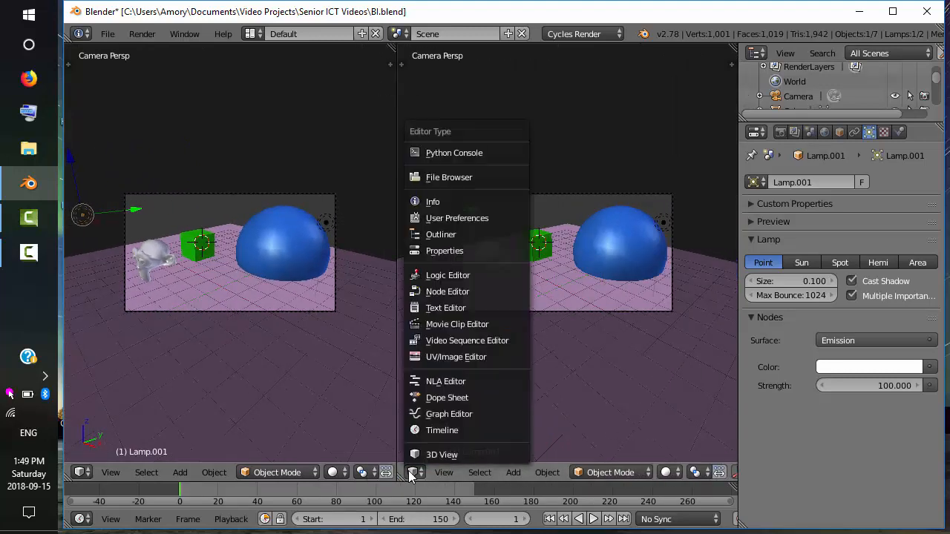
{"action": "left_click", "coordinate": [445, 292]}
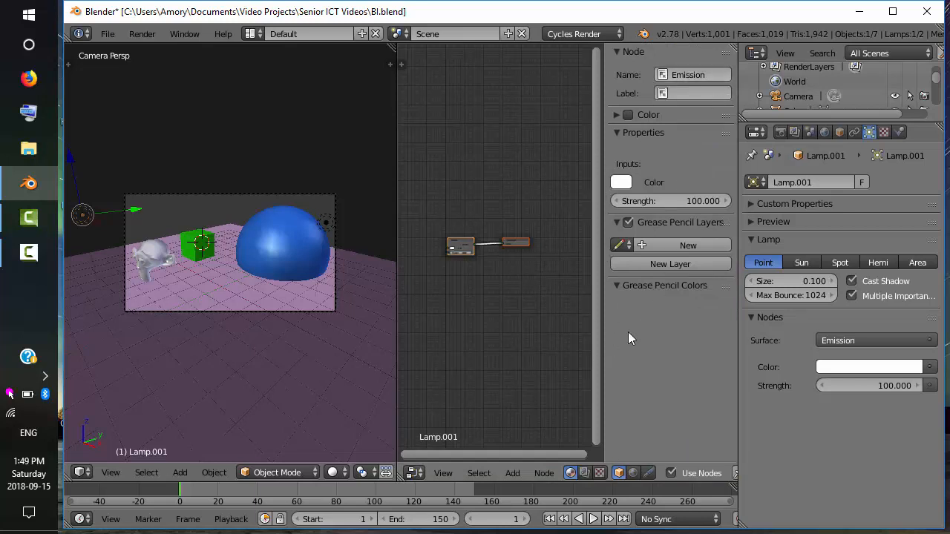
{"action": "key", "text": "n"}
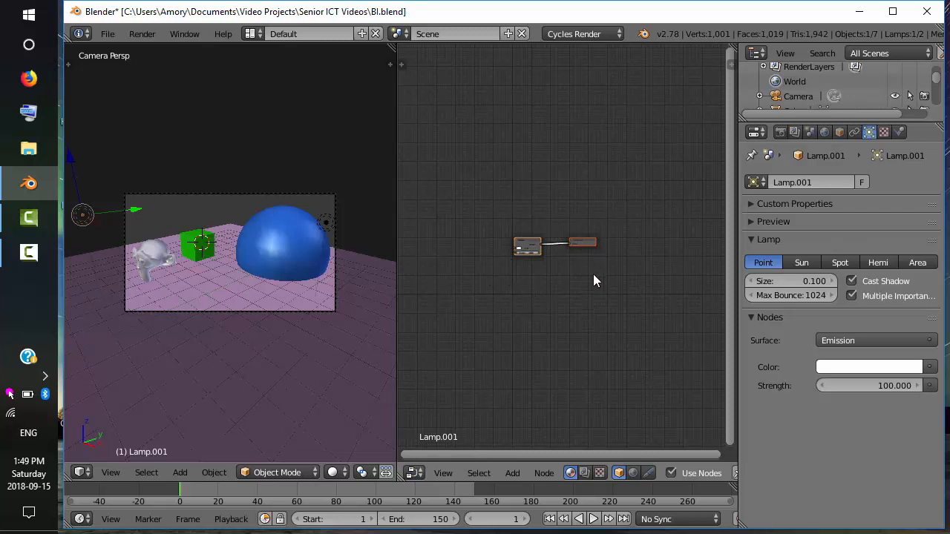
{"action": "scroll", "coordinate": [589, 270], "scroll_direction": "up", "scroll_amount": 5}
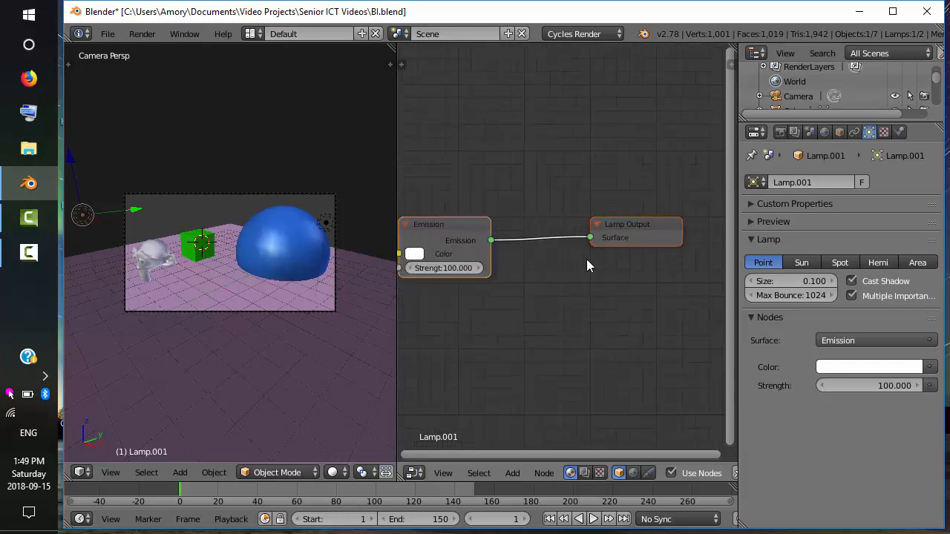
{"action": "scroll", "coordinate": [586, 262], "scroll_direction": "down", "scroll_amount": 2}
{"action": "scroll", "coordinate": [586, 265], "scroll_direction": "down", "scroll_amount": 1}
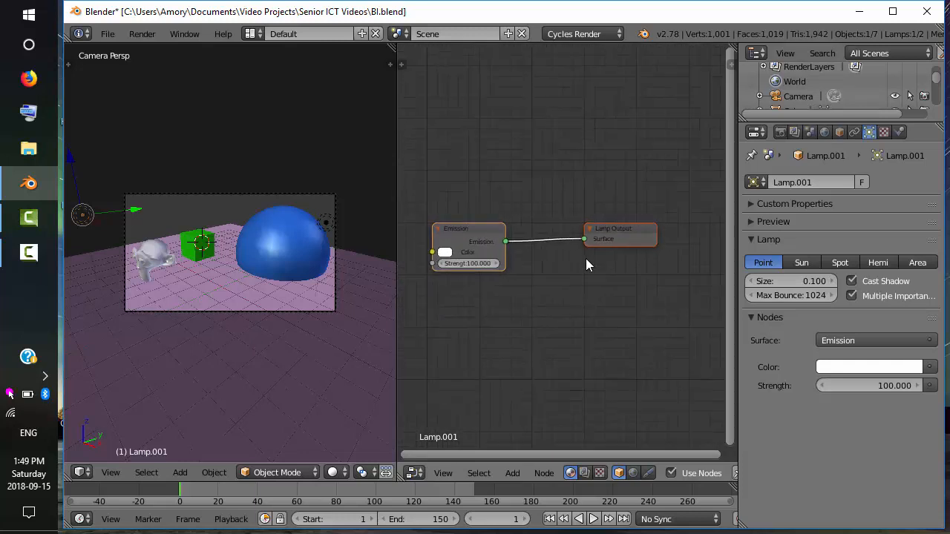
Add a Glossy BSDF shader node below the Diffuse BSDF node in the blue sphere's material
{"action": "right_click", "coordinate": [292, 243]}
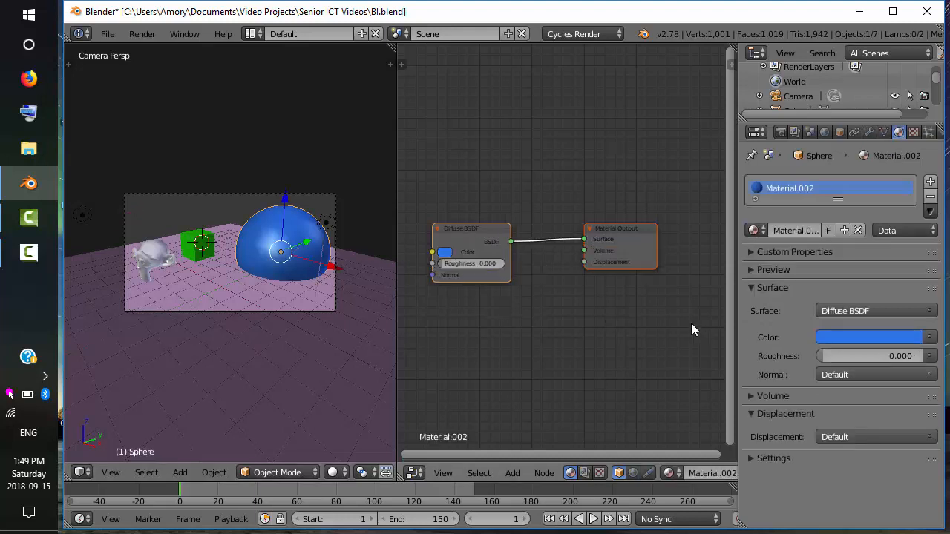
{"action": "key", "text": "shift+a"}
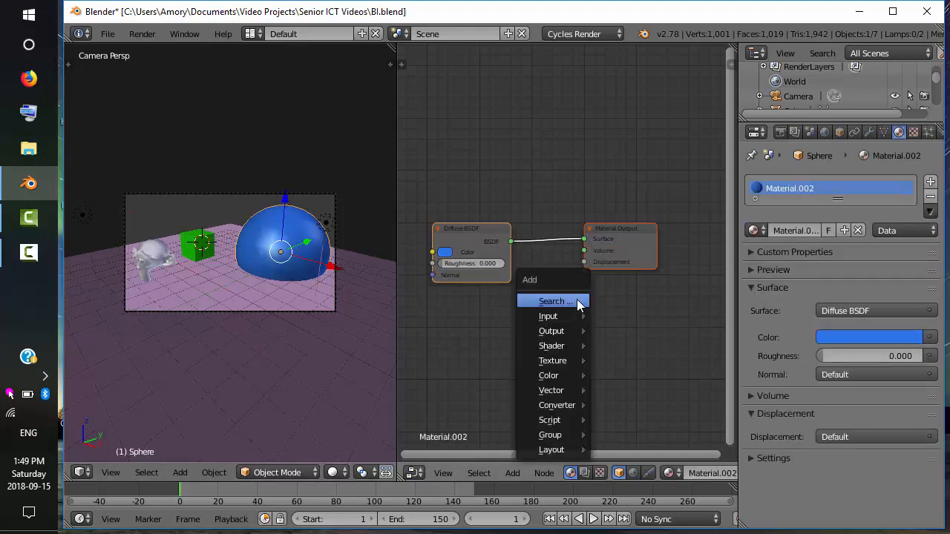
{"action": "mouse_move", "coordinate": [569, 345]}
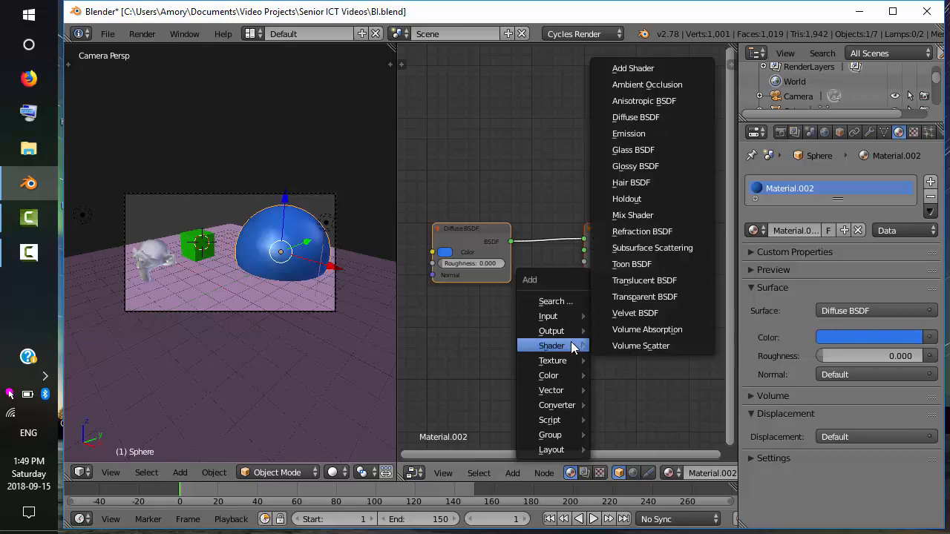
{"action": "left_click", "coordinate": [621, 167]}
{"action": "left_click", "coordinate": [434, 326]}
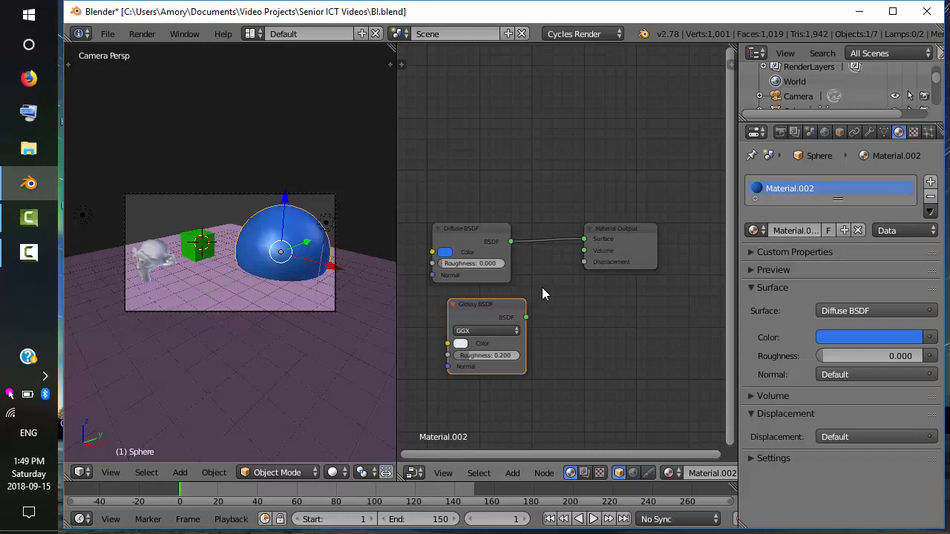
{"action": "middle_click_drag", "start_coordinate": [543, 291], "coordinate": [542, 216]}
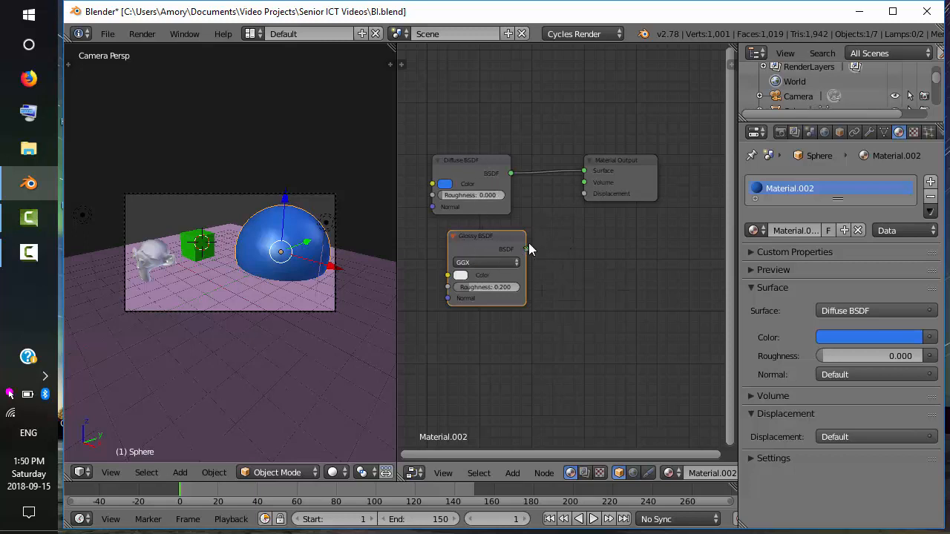
Try the Glossy BSDF as the sphere material's surface, reconnect the Diffuse BSDF, and move the Material Output node farther away
{"action": "left_click_drag", "start_coordinate": [528, 249], "coordinate": [585, 171]}
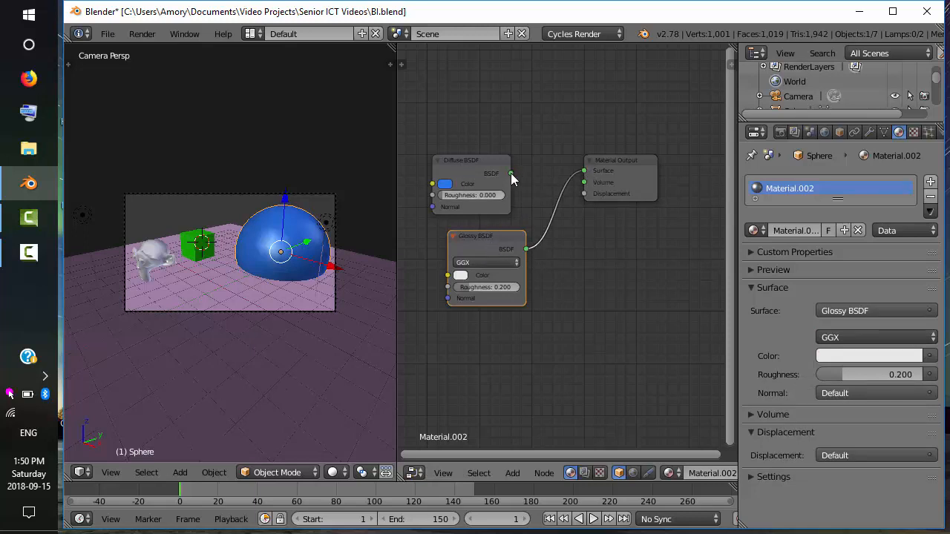
{"action": "left_click_drag", "start_coordinate": [511, 172], "coordinate": [701, 190]}
{"action": "left_click", "coordinate": [642, 167]}
Combine the sphere's Diffuse and Glossy BSDFs in a Mix Shader linked to the Surface output, and render the image
{"action": "key", "text": "shift+a"}
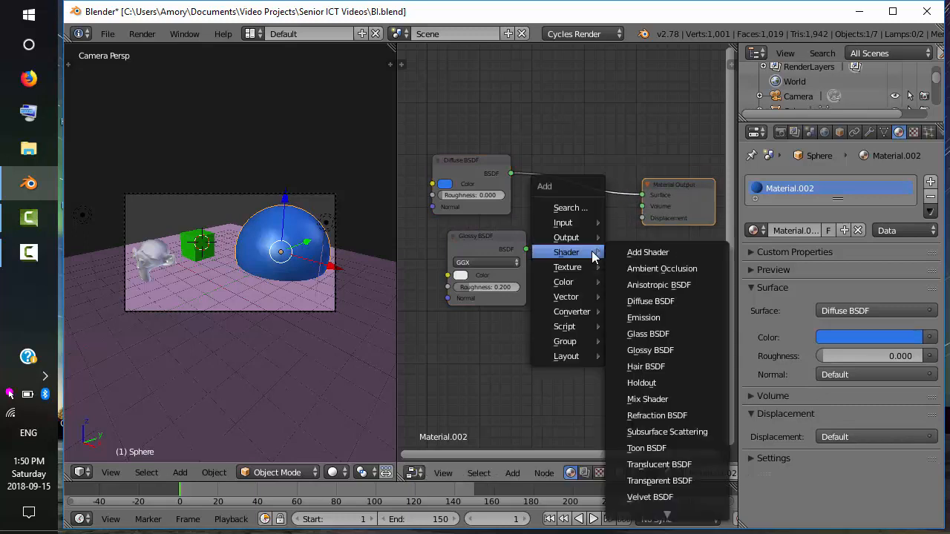
{"action": "left_click", "coordinate": [647, 399]}
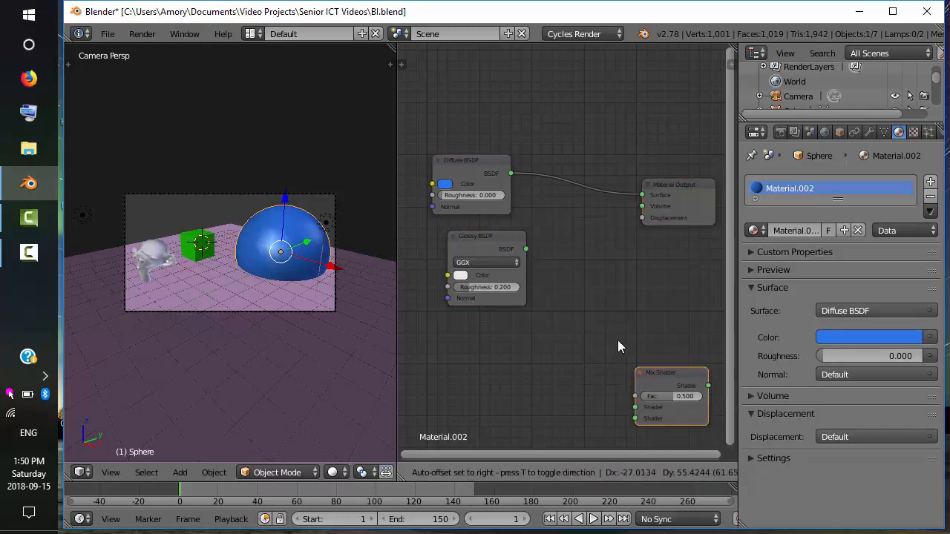
{"action": "left_click", "coordinate": [555, 197]}
{"action": "left_click_drag", "start_coordinate": [511, 173], "coordinate": [567, 249]}
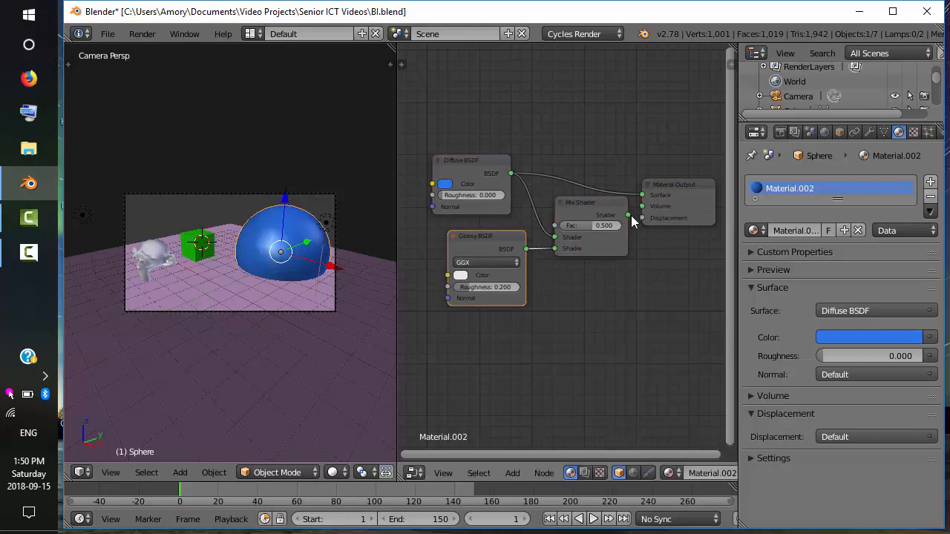
{"action": "left_click_drag", "start_coordinate": [629, 215], "coordinate": [645, 196]}
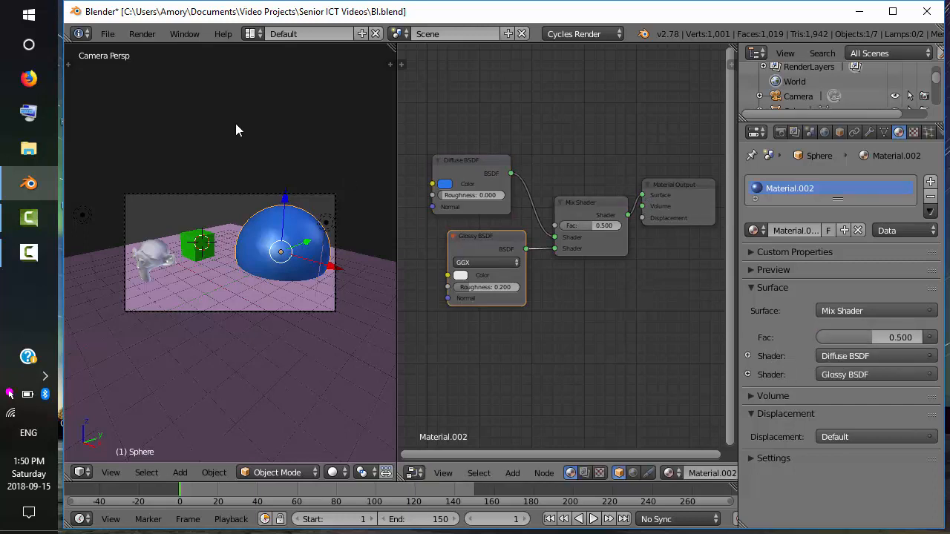
{"action": "left_click", "coordinate": [141, 33]}
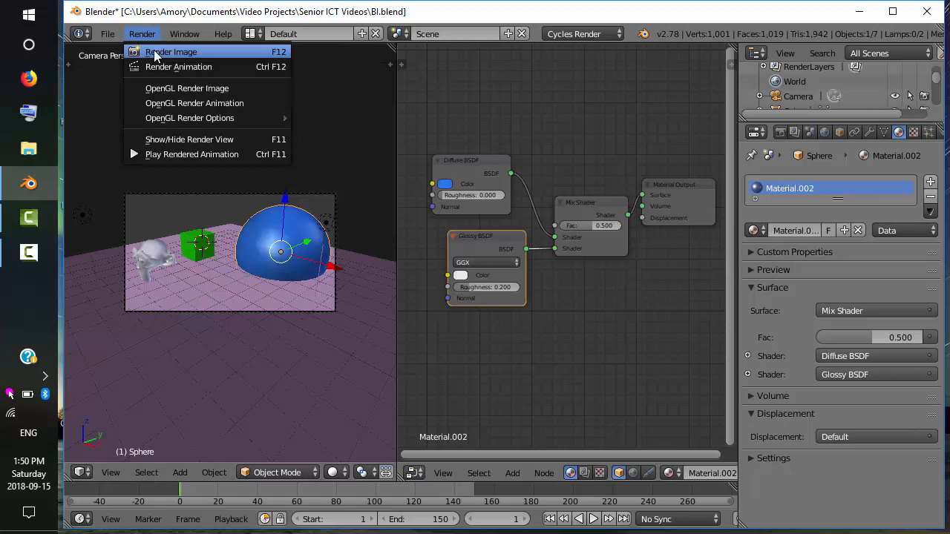
{"action": "left_click", "coordinate": [156, 52]}
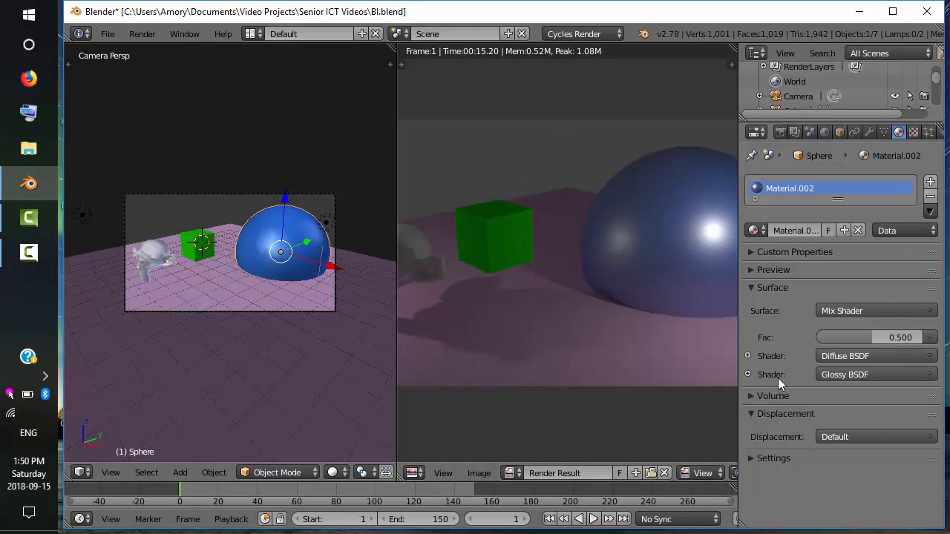
Set the roughness of the sphere's Glossy BSDF to 0 and render the image again
{"action": "left_click", "coordinate": [748, 356]}
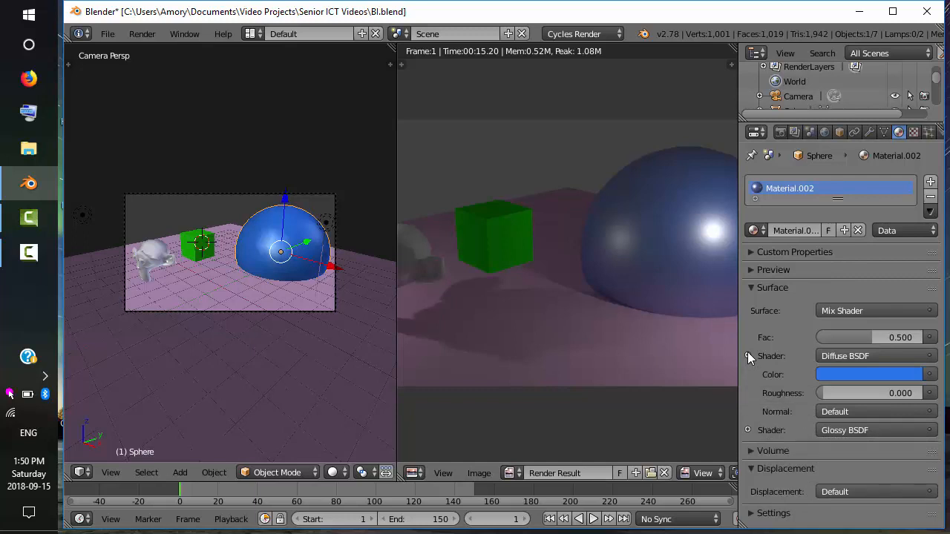
{"action": "left_click", "coordinate": [748, 428]}
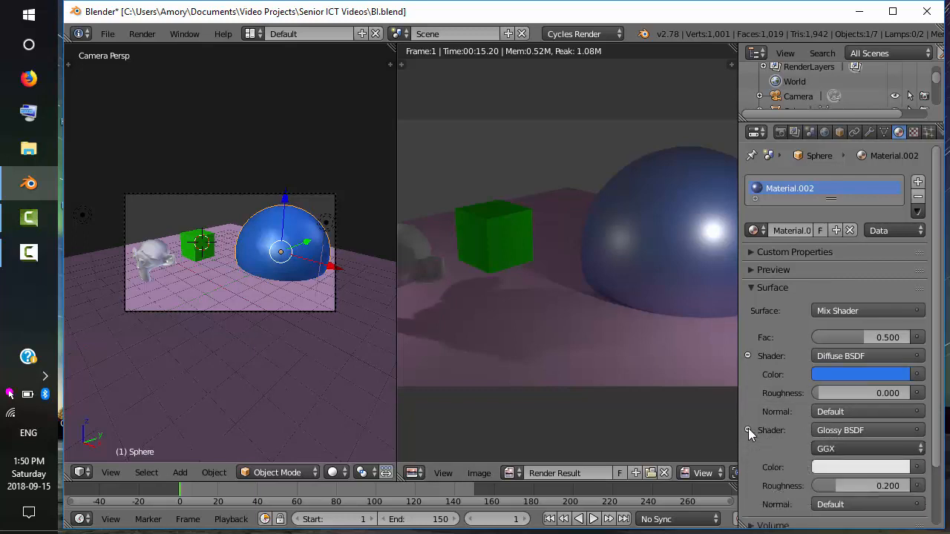
{"action": "left_click", "coordinate": [834, 486]}
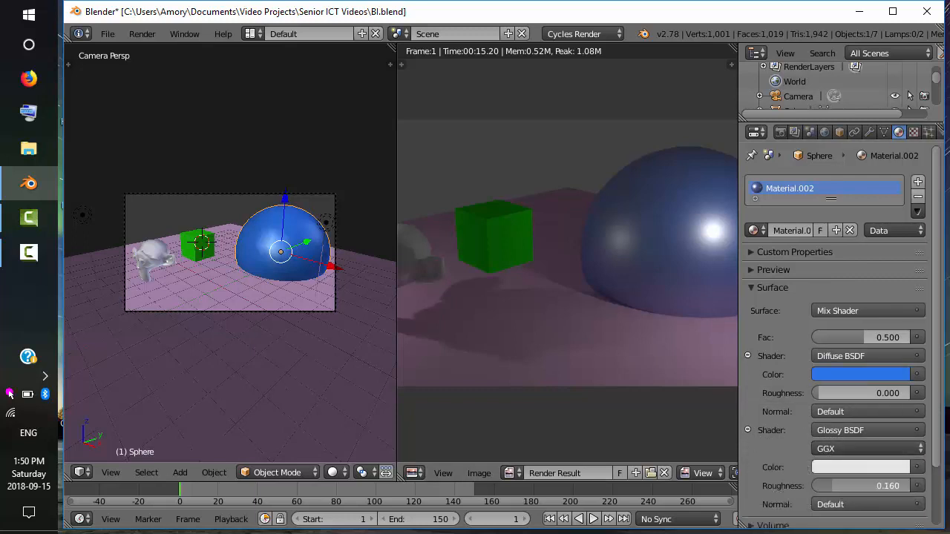
{"action": "type", "text": "00"}
{"action": "key", "text": "Return"}
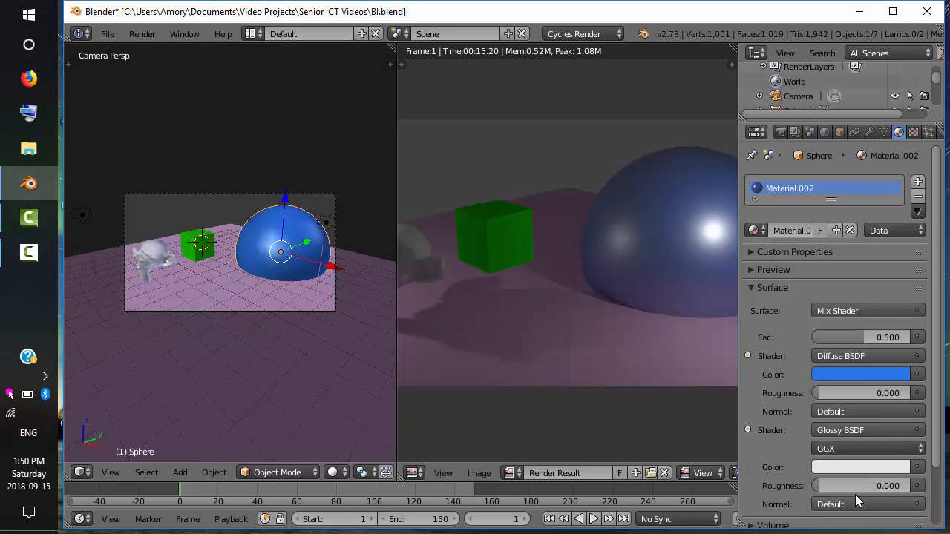
{"action": "left_click", "coordinate": [145, 32]}
{"action": "left_click", "coordinate": [164, 52]}
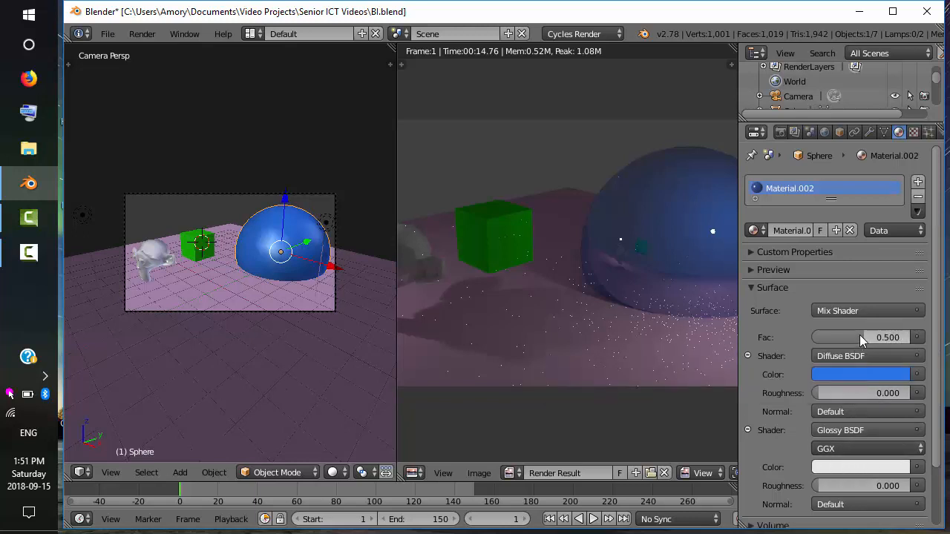
Set the sphere material's mix factor to 0.790 and render the image
{"action": "left_click_drag", "start_coordinate": [864, 334], "coordinate": [838, 334]}
{"action": "left_click_drag", "start_coordinate": [838, 337], "coordinate": [900, 337]}
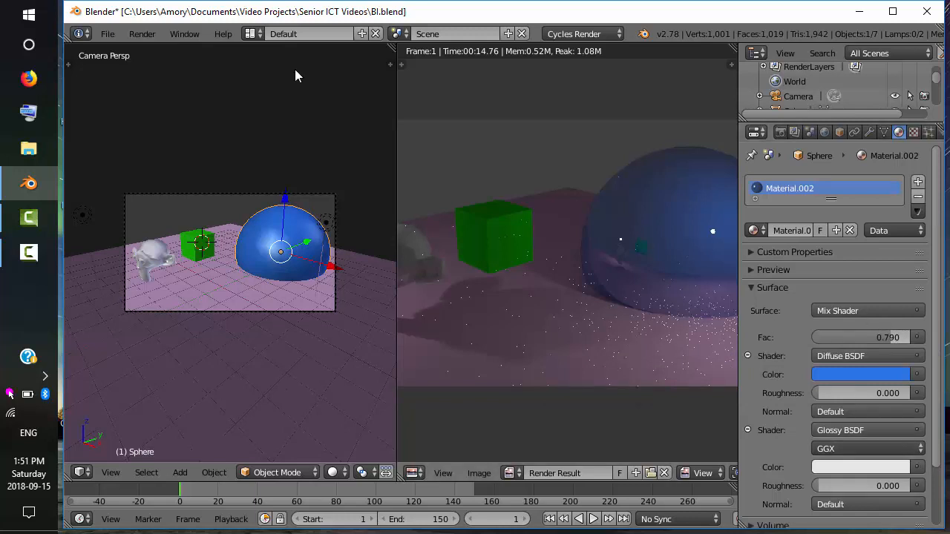
{"action": "left_click", "coordinate": [158, 33]}
{"action": "left_click", "coordinate": [161, 57]}
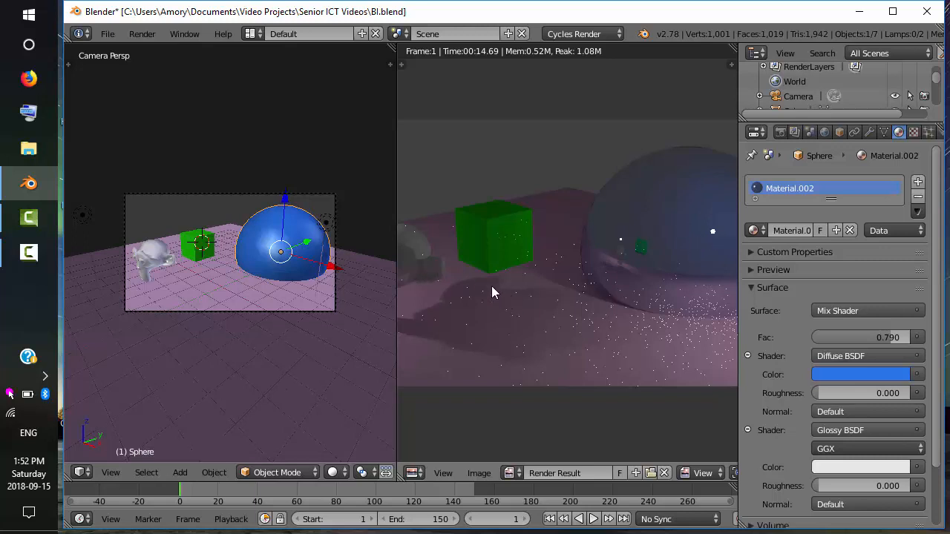
Add a Glossy BSDF below the Diffuse BSDF in the monkey's material nodes, and move the Material Output node aside
{"action": "right_click", "coordinate": [154, 256]}
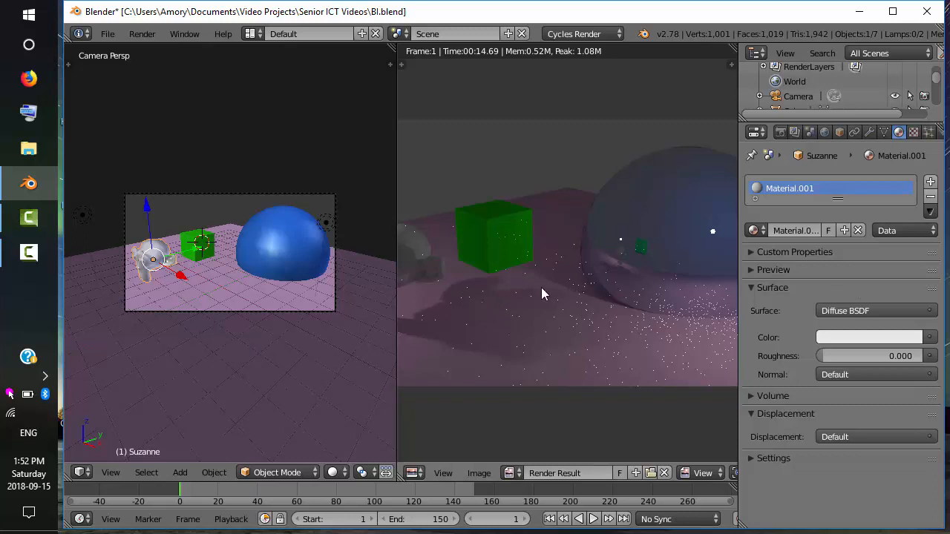
{"action": "key", "text": "shift+F3"}
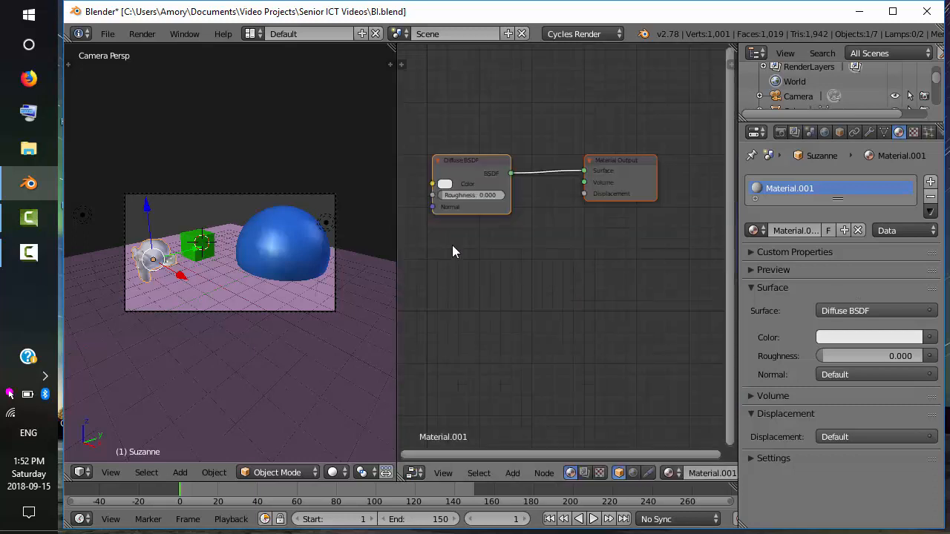
{"action": "key", "text": "shift+a"}
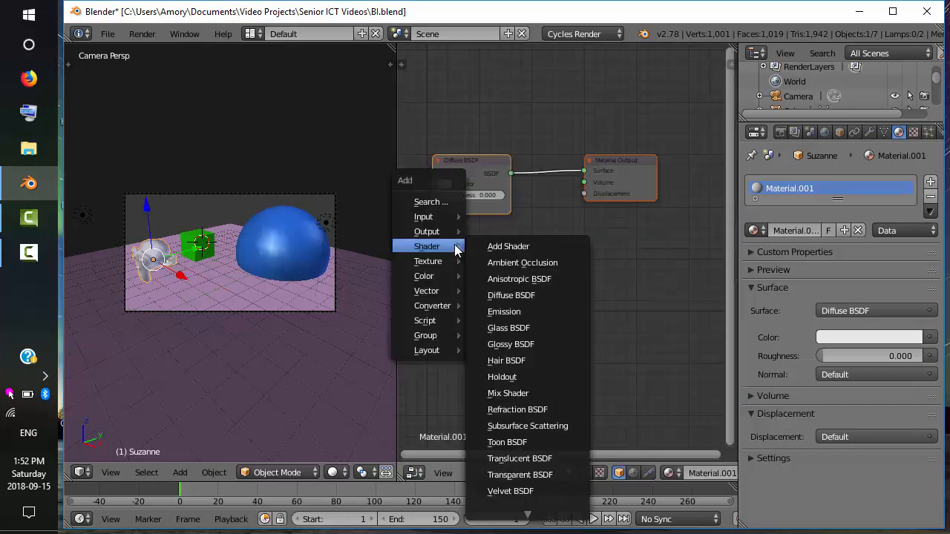
{"action": "left_click", "coordinate": [509, 342]}
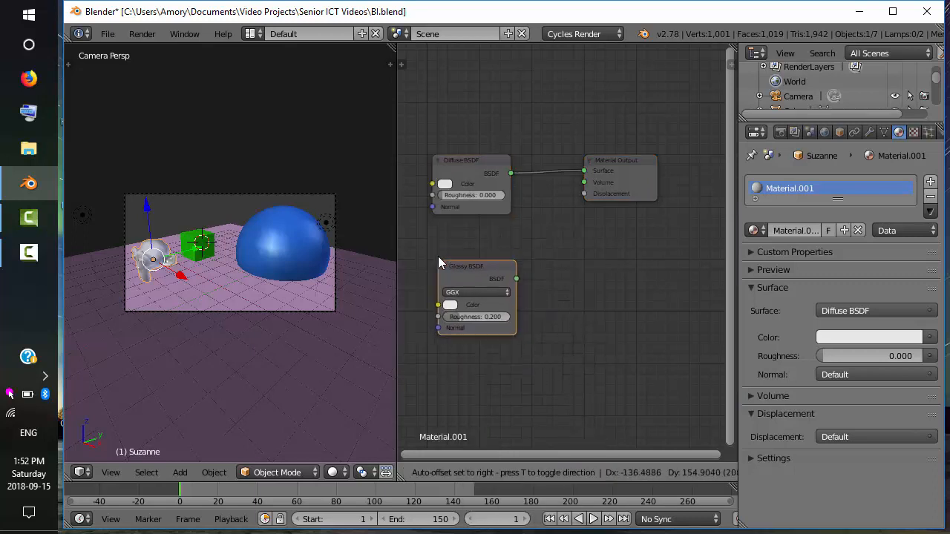
{"action": "left_click", "coordinate": [438, 254]}
{"action": "left_click", "coordinate": [605, 174]}
{"action": "left_click_drag", "start_coordinate": [618, 159], "coordinate": [687, 212]}
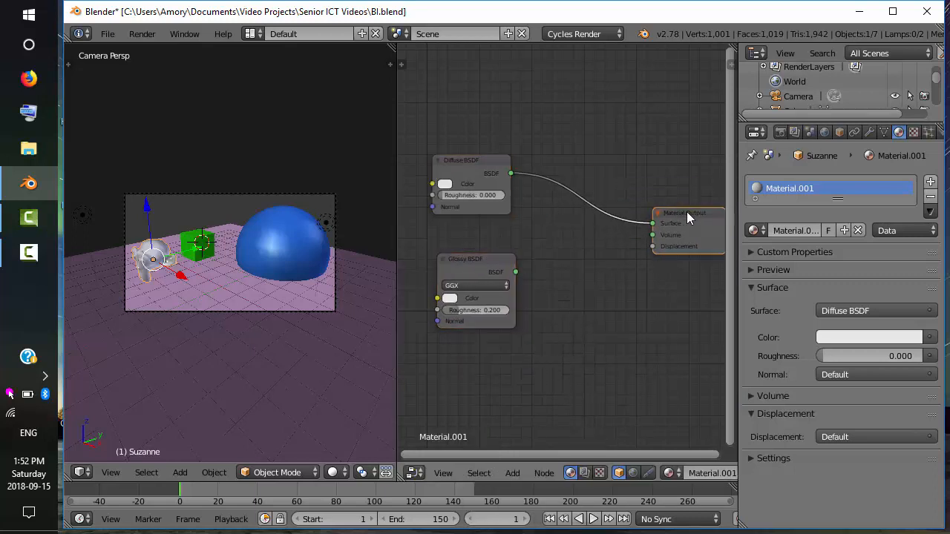
Insert a Mix Shader between the monkey's Diffuse BSDF and Material Output, and link the Glossy BSDF to its second shader input
{"action": "key", "text": "shift+a"}
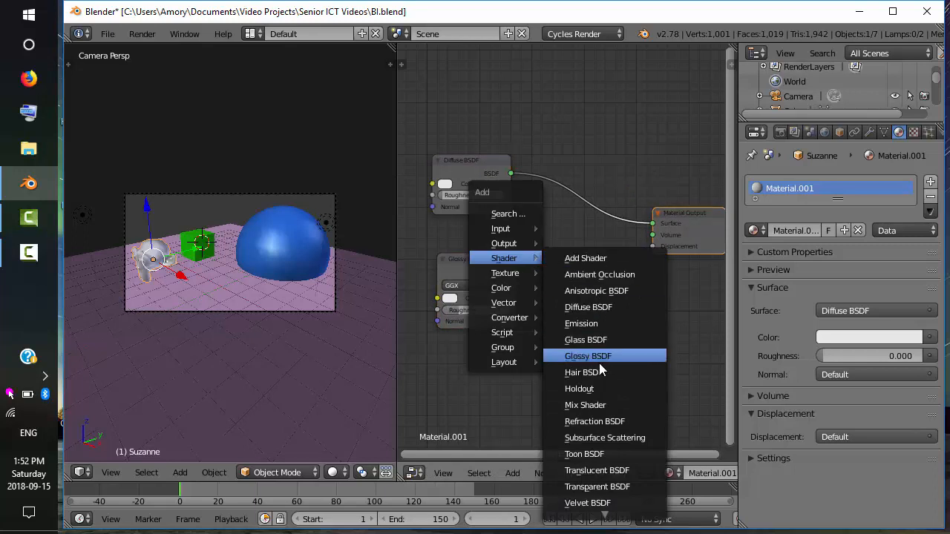
{"action": "left_click", "coordinate": [590, 404]}
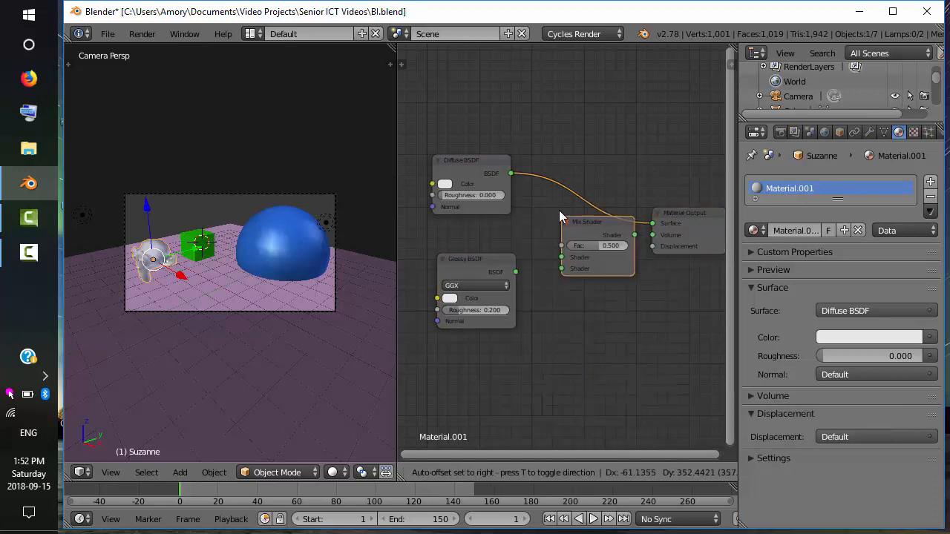
{"action": "left_click", "coordinate": [552, 207]}
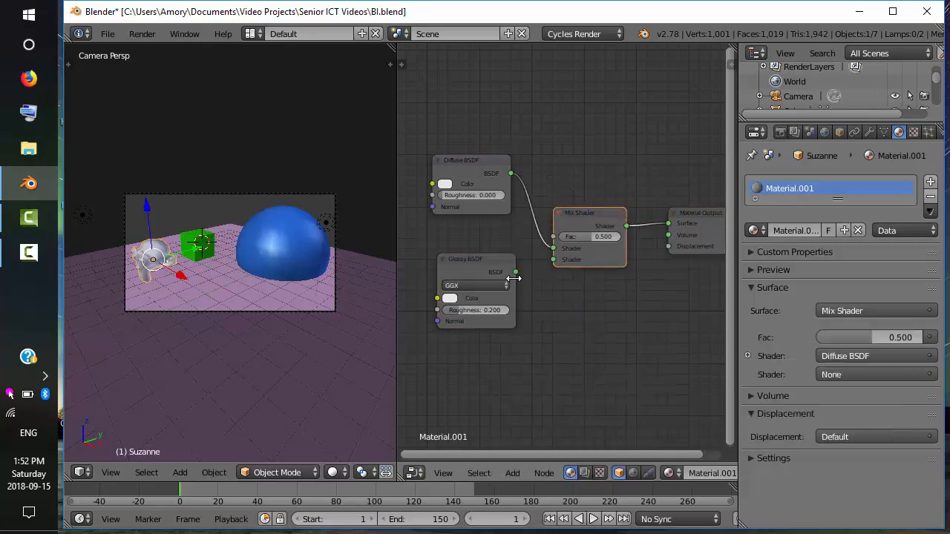
{"action": "left_click_drag", "start_coordinate": [516, 273], "coordinate": [550, 260]}
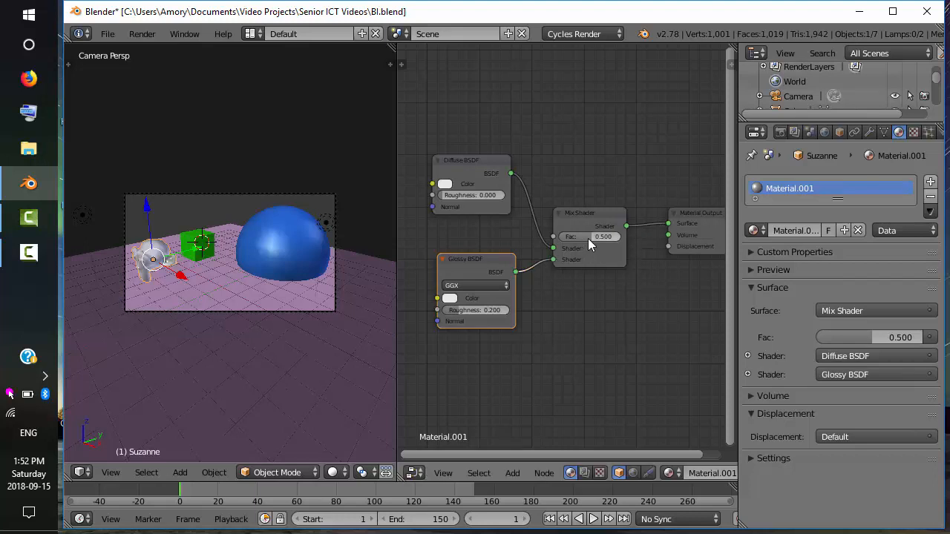
Set the monkey material's mix factor to 0.891, and render the image in a widened render view
{"action": "left_click_drag", "start_coordinate": [592, 237], "coordinate": [616, 238]}
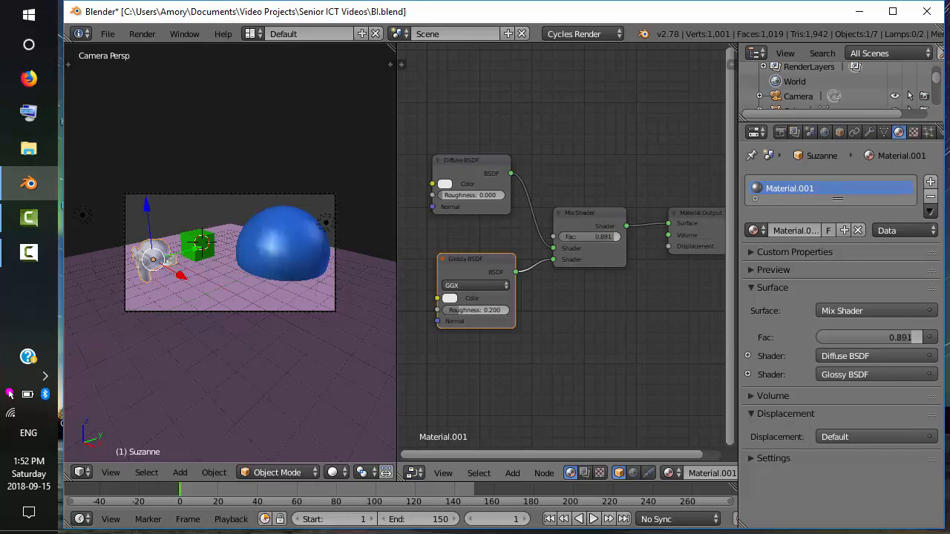
{"action": "left_click", "coordinate": [143, 34]}
{"action": "left_click", "coordinate": [152, 54]}
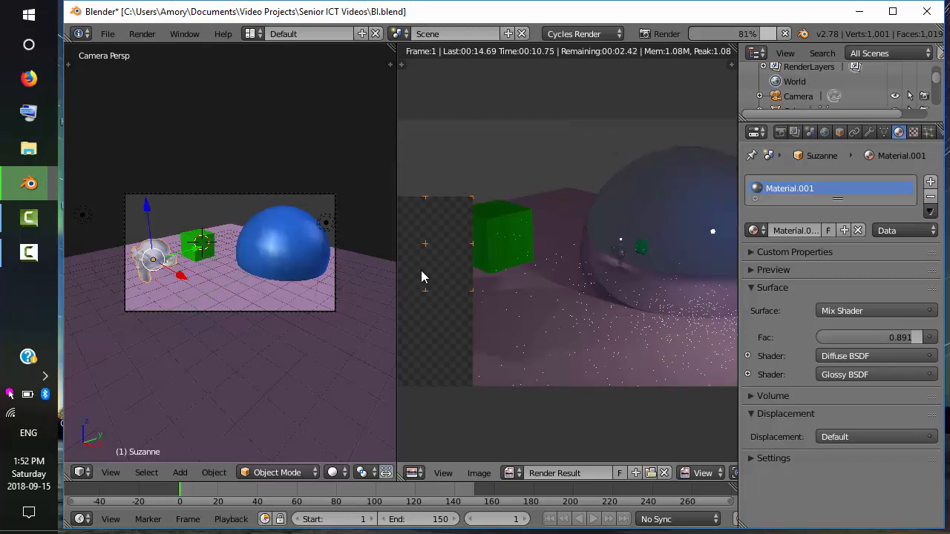
{"action": "left_click_drag", "start_coordinate": [397, 273], "coordinate": [251, 272]}
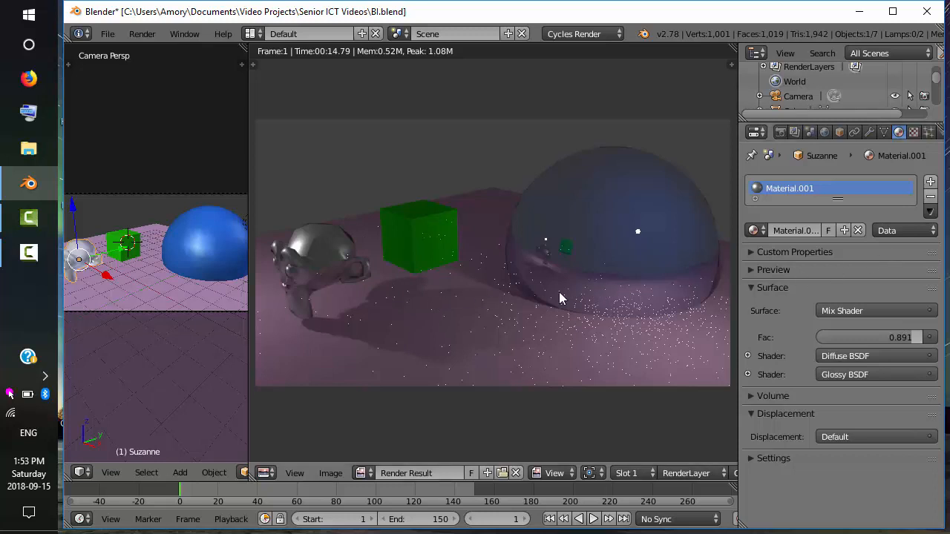
Rotate the monkey slightly about its vertical axis with the rotate manipulator, temporarily widening the 3D view for the edit
{"action": "right_click", "coordinate": [135, 278]}
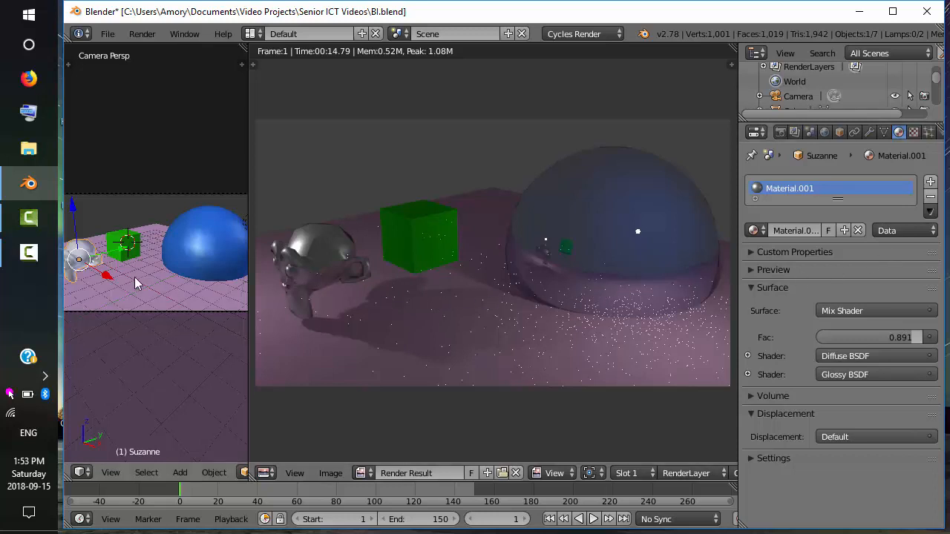
{"action": "right_click", "coordinate": [86, 258]}
{"action": "left_click_drag", "start_coordinate": [258, 131], "coordinate": [504, 148]}
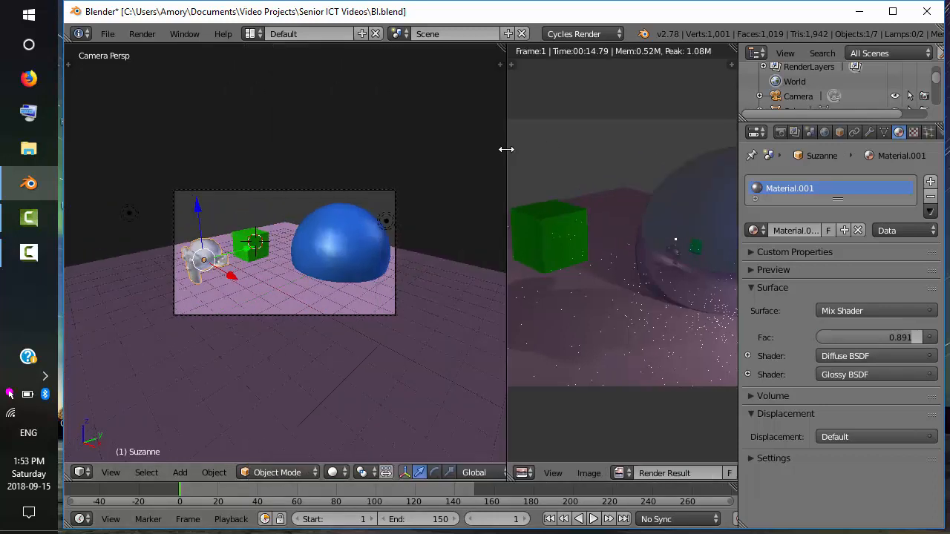
{"action": "left_click", "coordinate": [434, 474]}
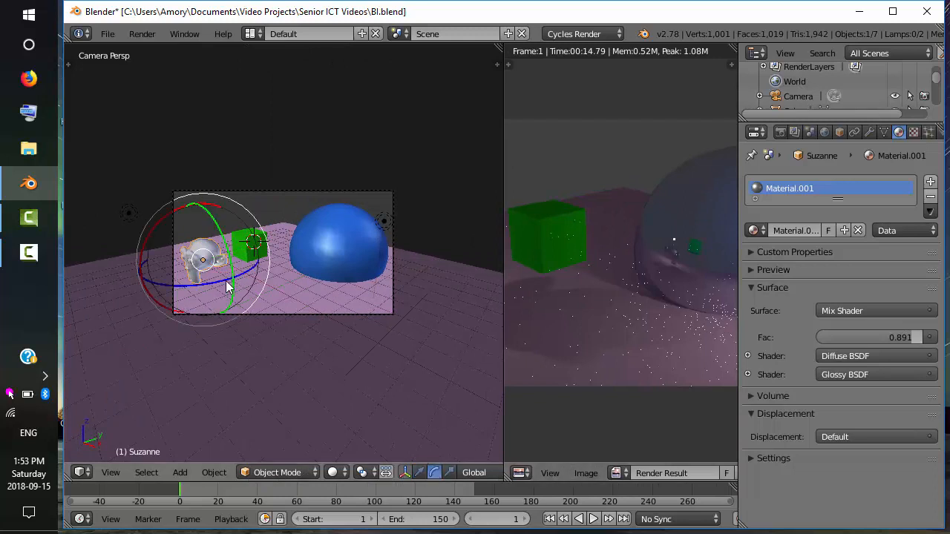
{"action": "left_click_drag", "start_coordinate": [215, 288], "coordinate": [236, 285]}
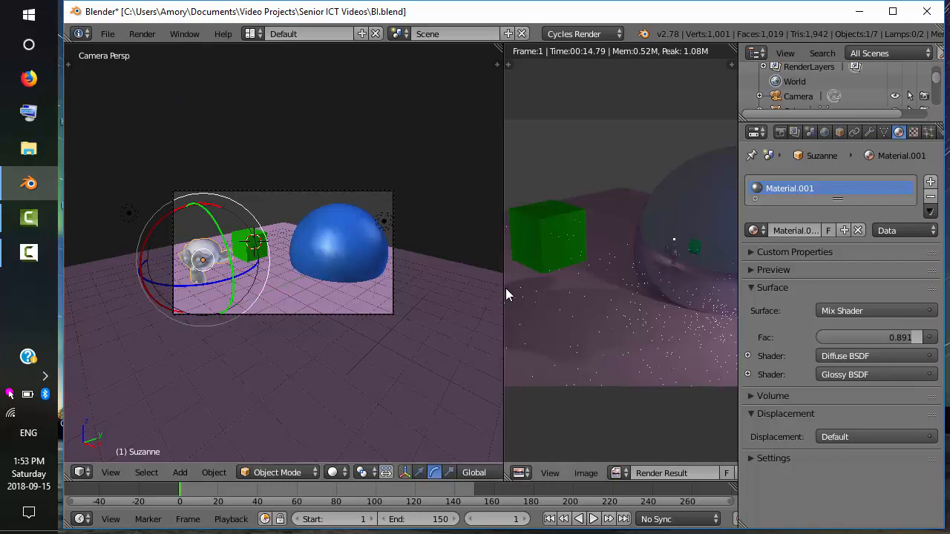
{"action": "left_click_drag", "start_coordinate": [504, 289], "coordinate": [319, 283]}
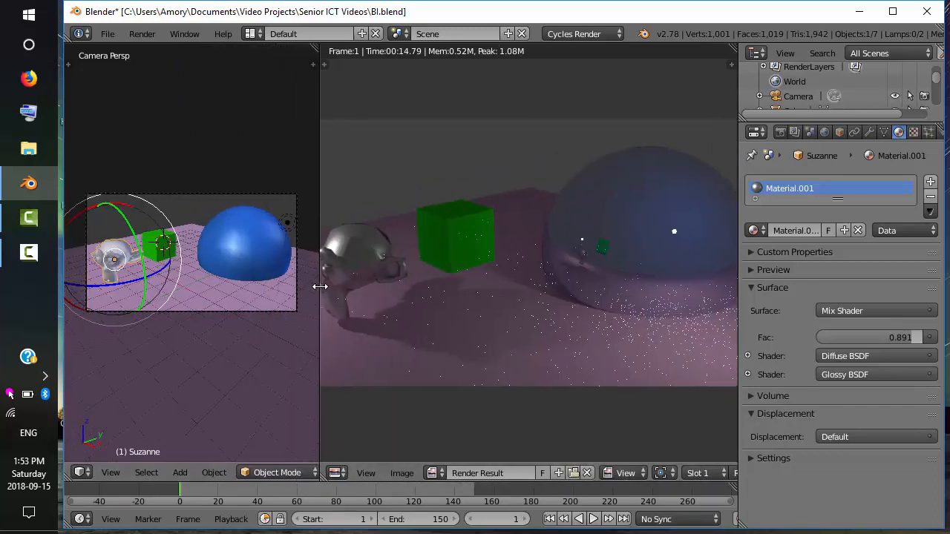
Set the emission strength of the lamp beside the blue sphere to 150
{"action": "right_click", "coordinate": [289, 224]}
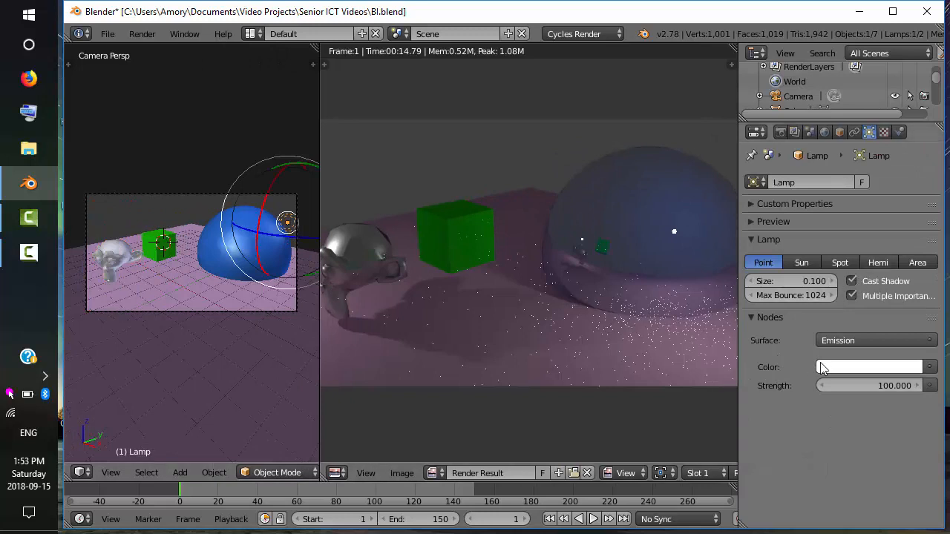
{"action": "left_click", "coordinate": [900, 390]}
{"action": "type", "text": "150"}
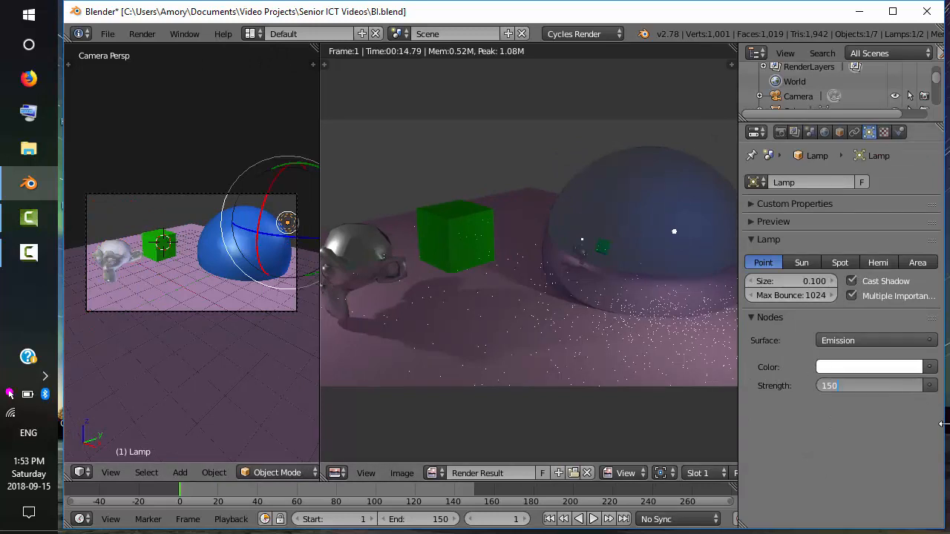
{"action": "key", "text": "Return"}
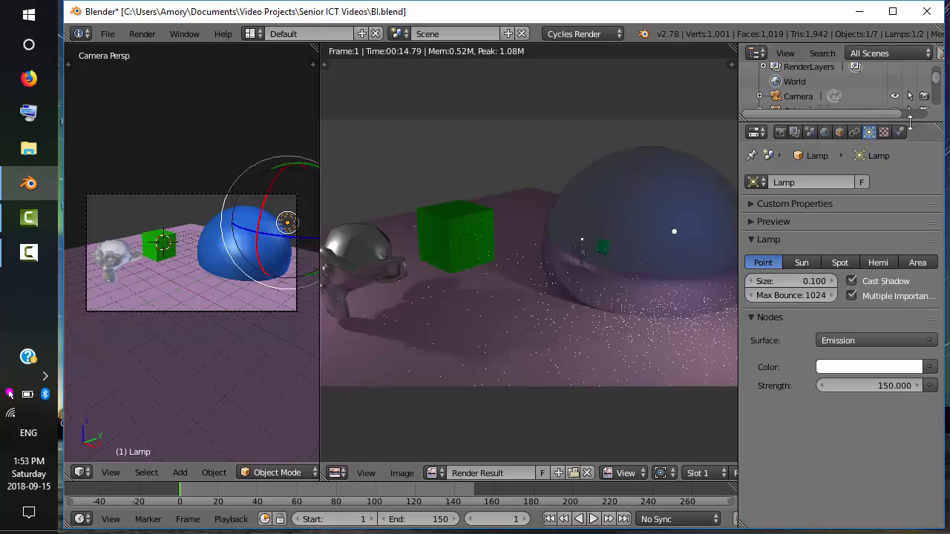
Set the emission strength of Lamp.001 to 150 and render the image
{"action": "left_click_drag", "start_coordinate": [910, 123], "coordinate": [907, 239]}
{"action": "left_click", "coordinate": [808, 160]}
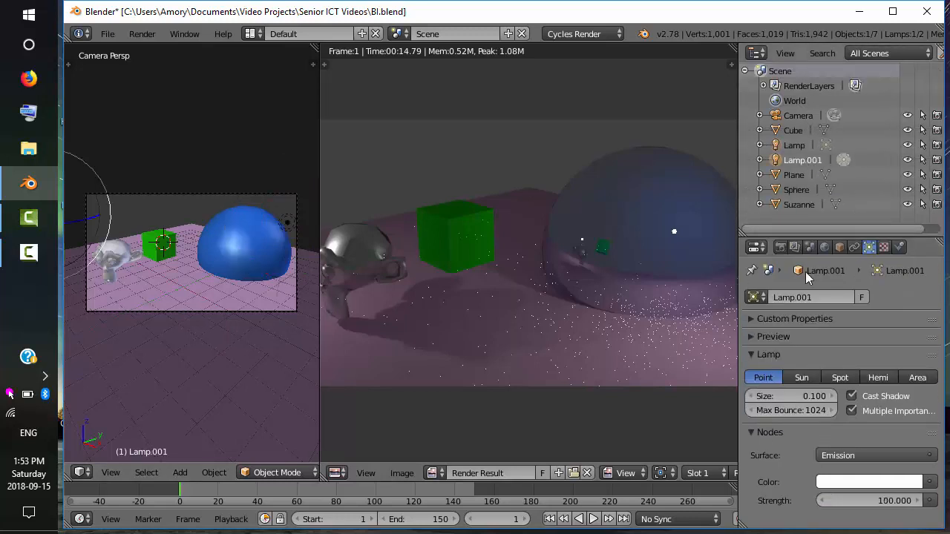
{"action": "left_click", "coordinate": [880, 502]}
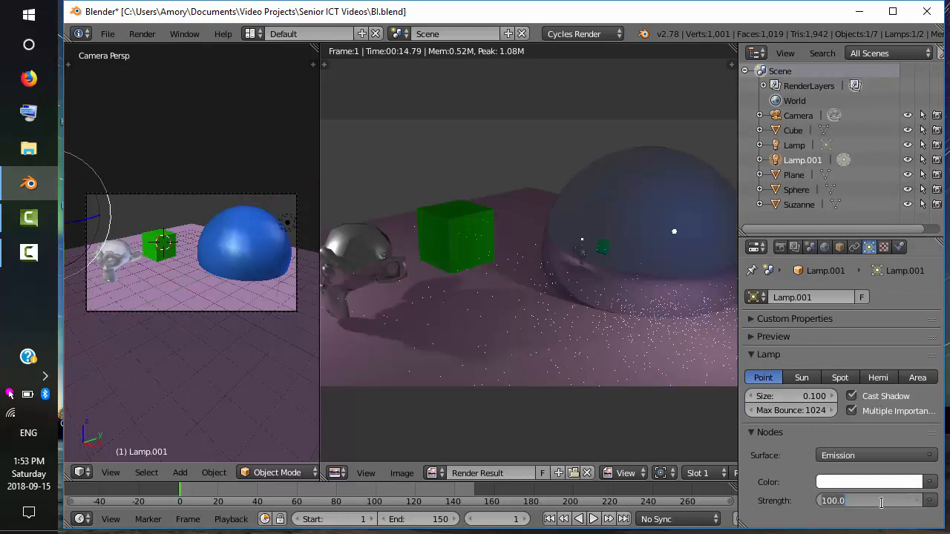
{"action": "type", "text": "150"}
{"action": "key", "text": "Return"}
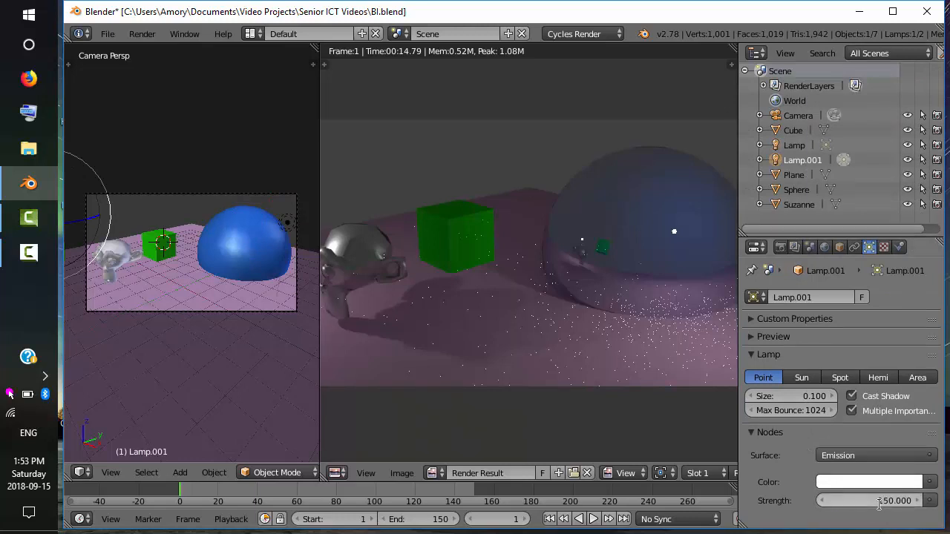
{"action": "left_click", "coordinate": [142, 33]}
{"action": "left_click", "coordinate": [149, 51]}
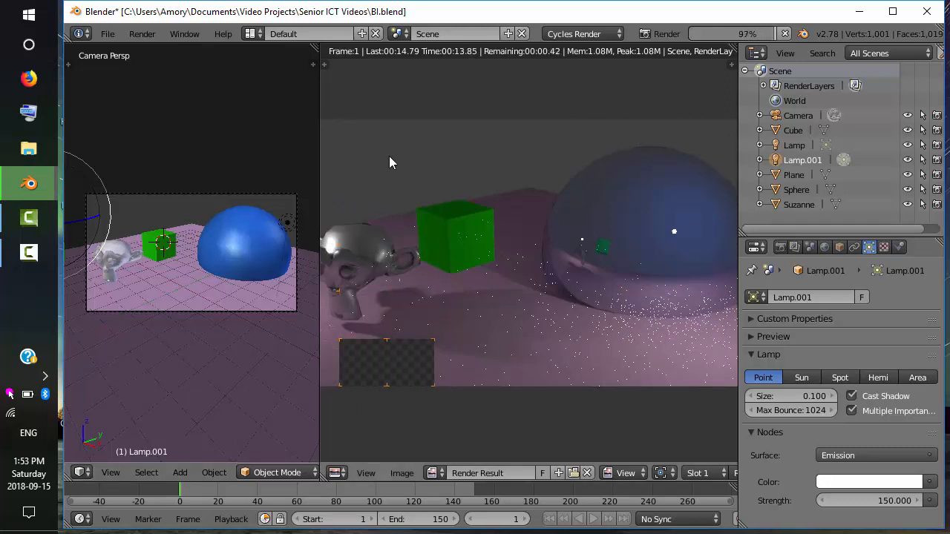
Lower the Glossy BSDF roughness of the blue sphere's material to 0.113 and render the image
{"action": "right_click", "coordinate": [260, 250]}
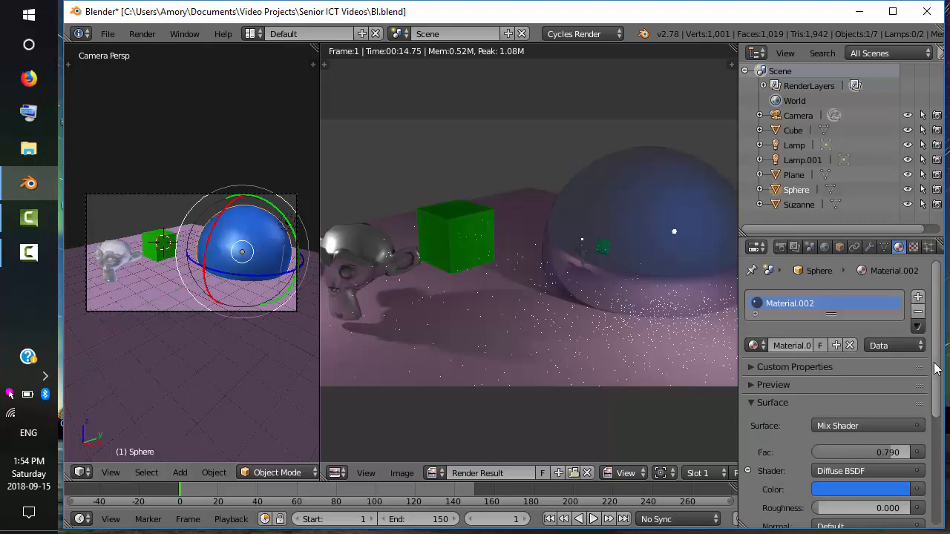
{"action": "left_click_drag", "start_coordinate": [937, 371], "coordinate": [940, 470]}
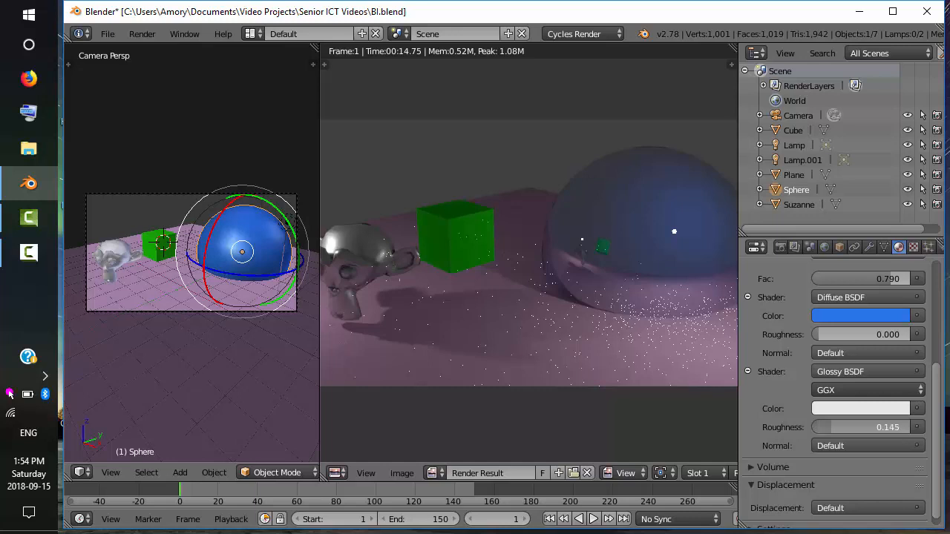
{"action": "left_click", "coordinate": [141, 33]}
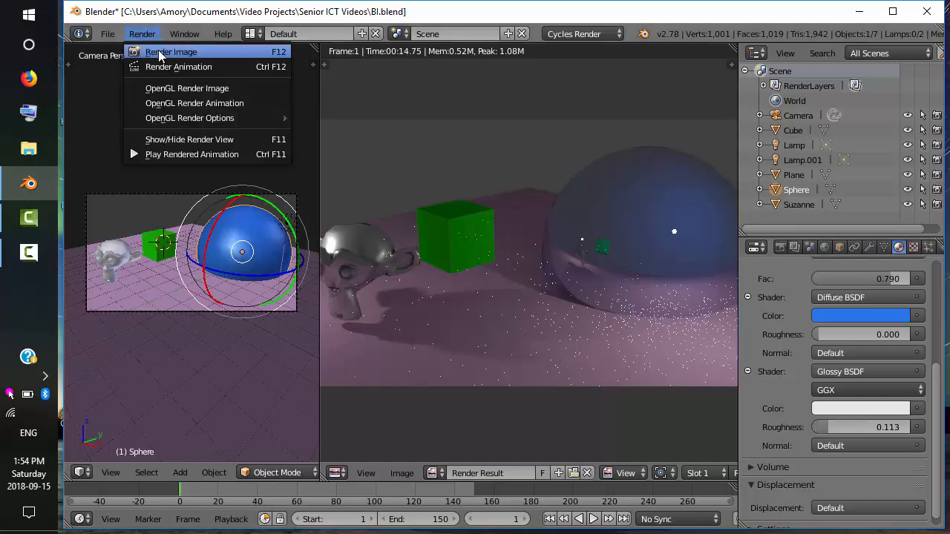
{"action": "left_click", "coordinate": [171, 55]}
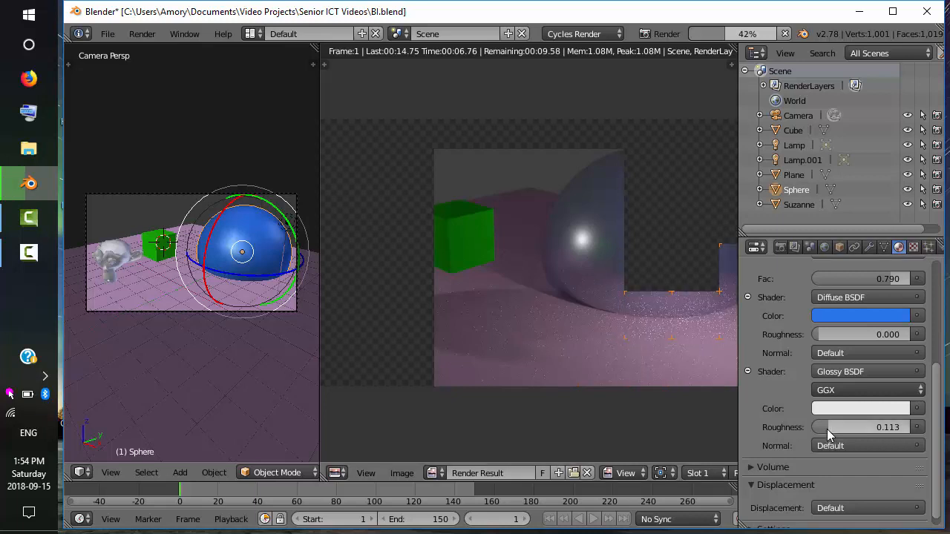
Reduce the sphere's Glossy BSDF roughness to 0.056 and render the image again
{"action": "left_click_drag", "start_coordinate": [829, 434], "coordinate": [822, 434]}
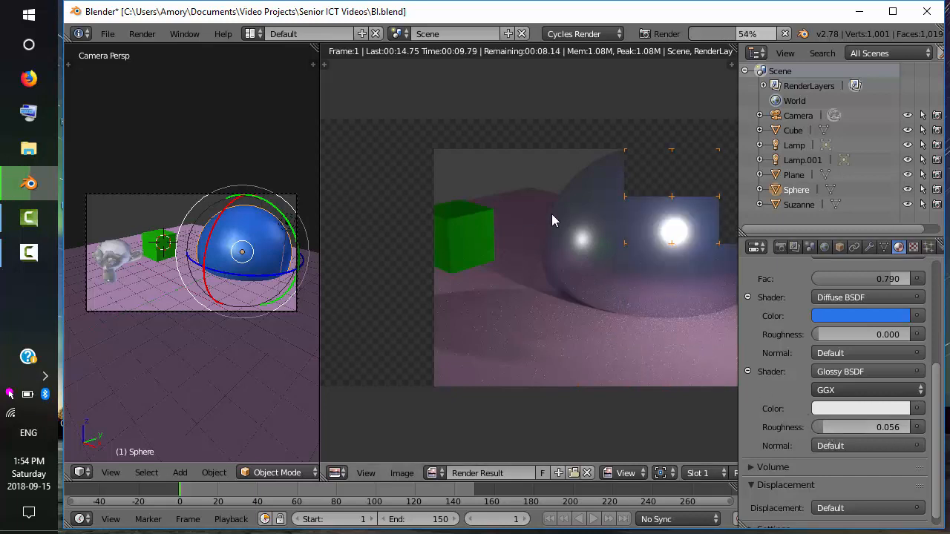
{"action": "left_click", "coordinate": [141, 34]}
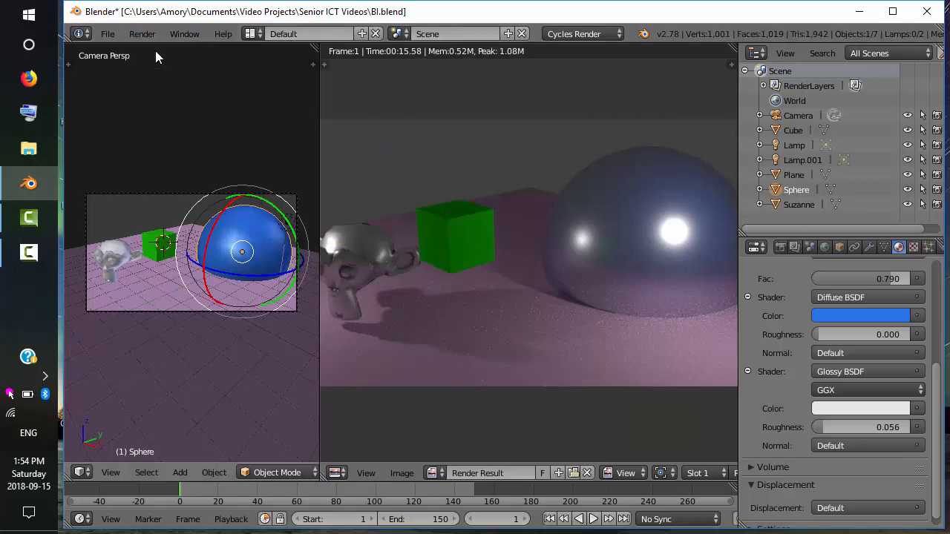
{"action": "left_click", "coordinate": [152, 35]}
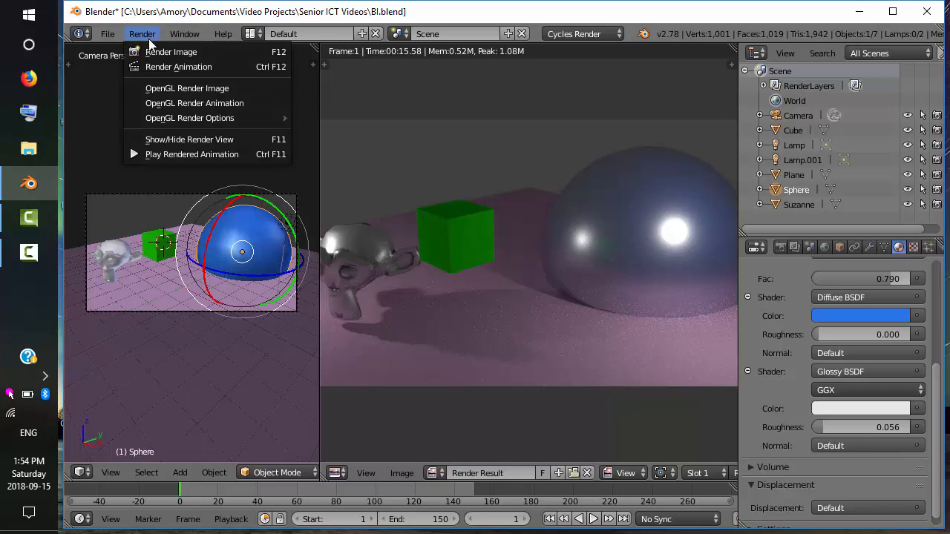
{"action": "left_click", "coordinate": [171, 52]}
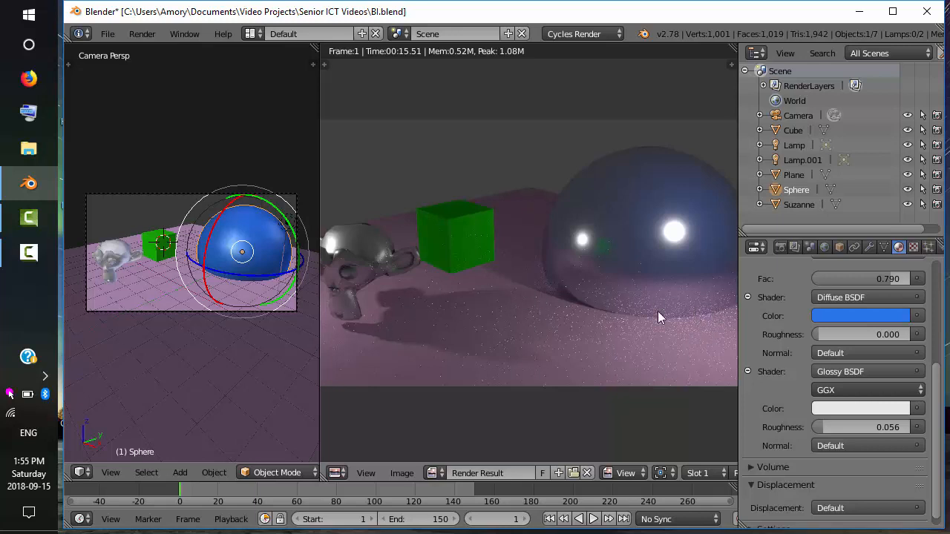
Set Clamp Direct and Clamp Indirect to 1.00 in the render sampling settings, and render the image
{"action": "left_click", "coordinate": [783, 246]}
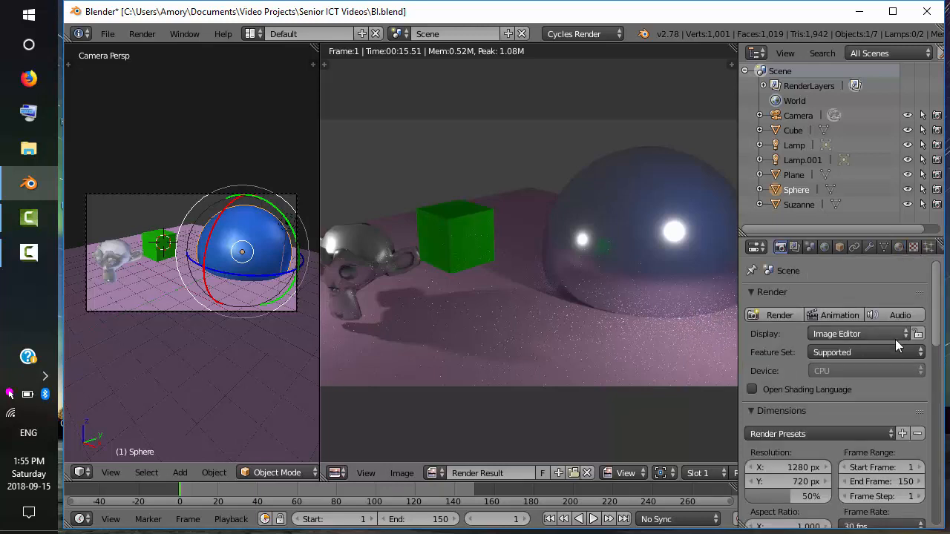
{"action": "left_click_drag", "start_coordinate": [938, 320], "coordinate": [938, 520]}
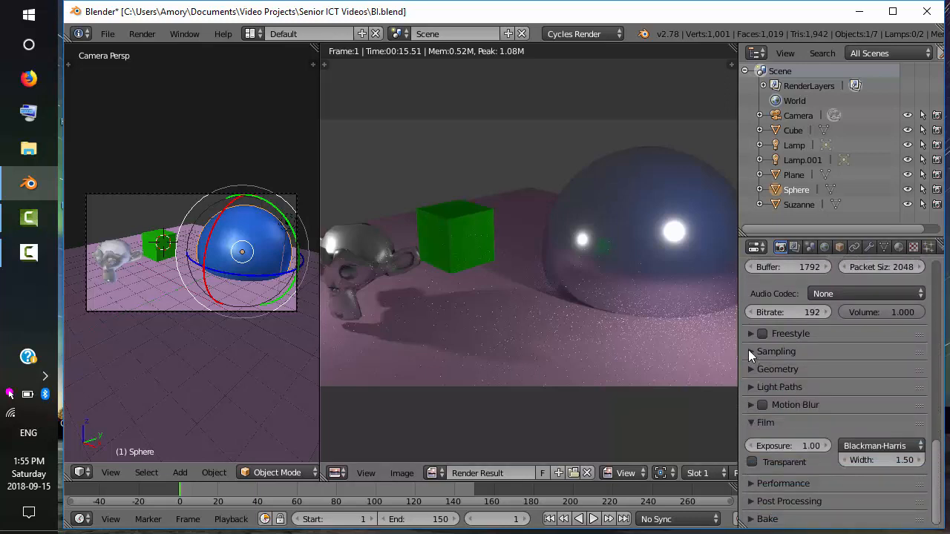
{"action": "left_click", "coordinate": [751, 351]}
{"action": "left_click", "coordinate": [794, 441]}
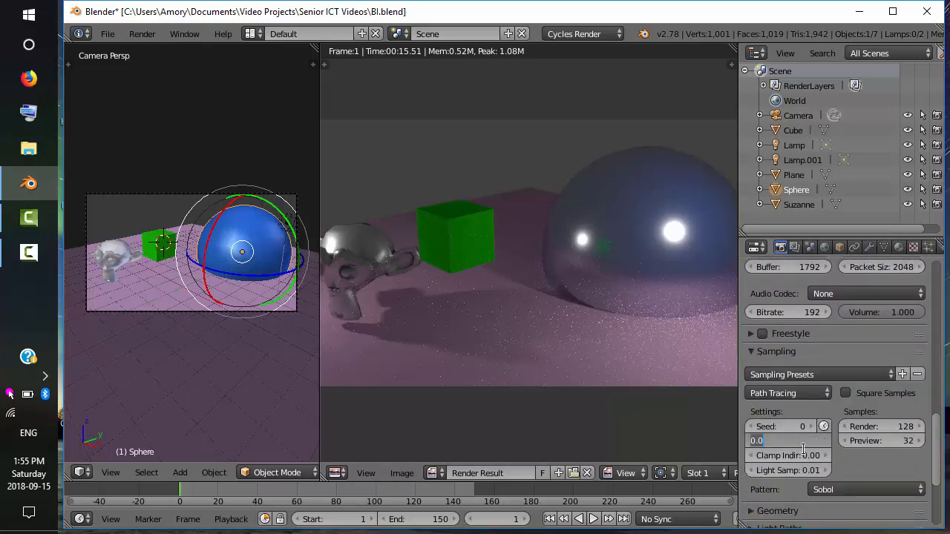
{"action": "type", "text": "1"}
{"action": "key", "text": "Return"}
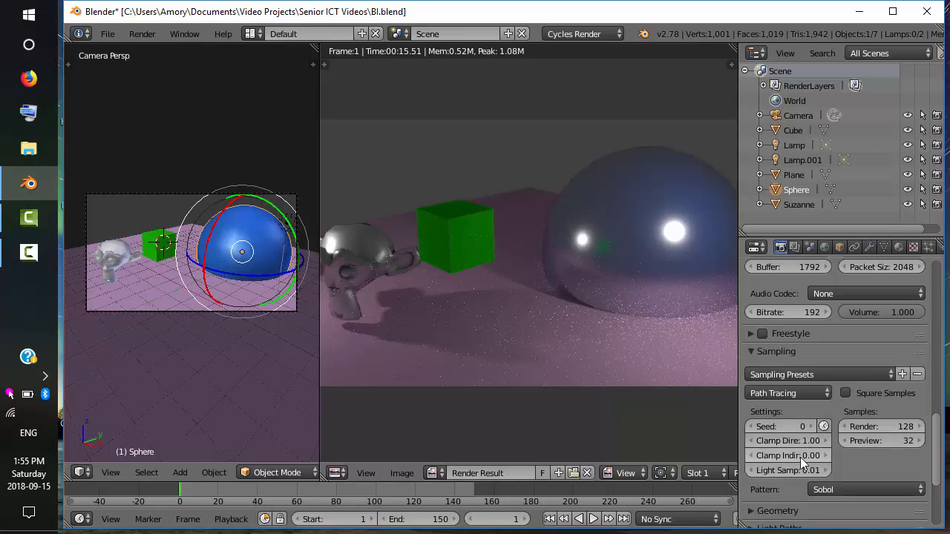
{"action": "left_click", "coordinate": [800, 456]}
{"action": "type", "text": "1"}
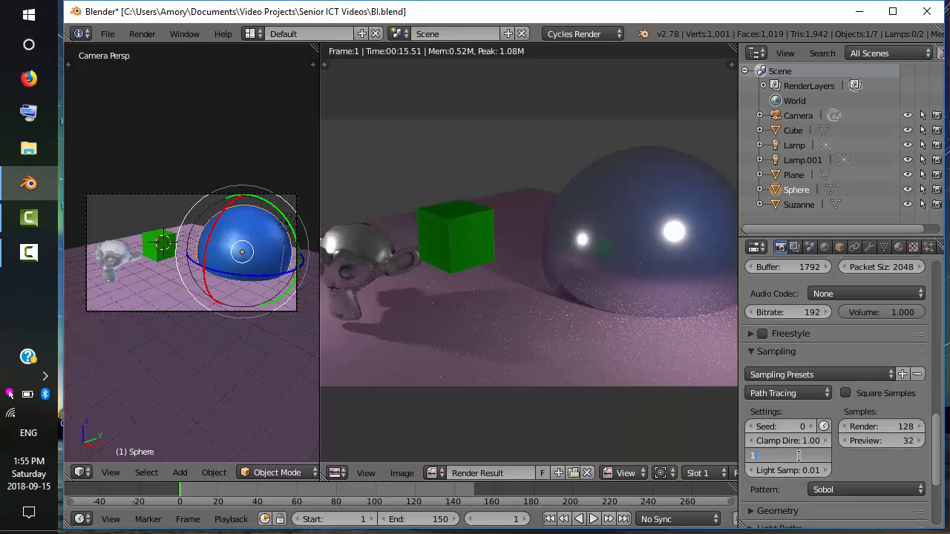
{"action": "key", "text": "Tab"}
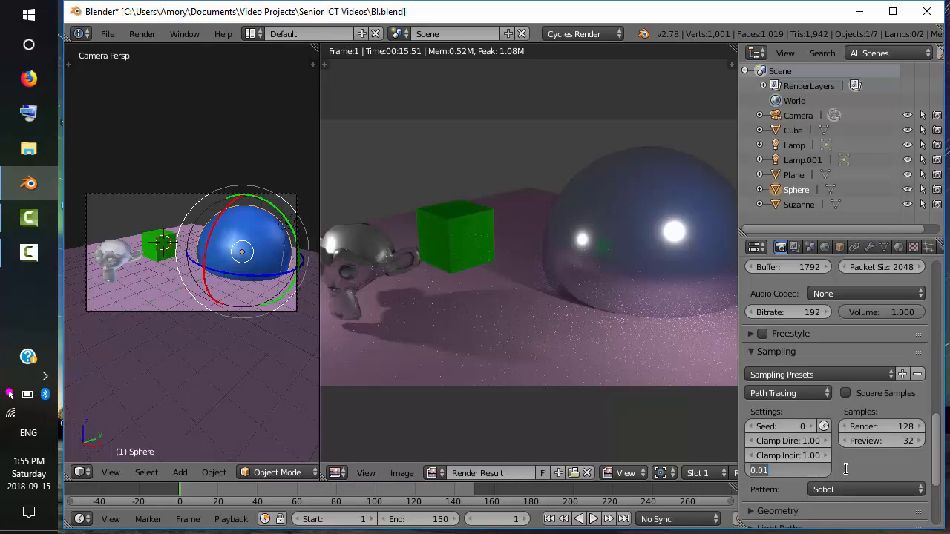
{"action": "key", "text": "Return"}
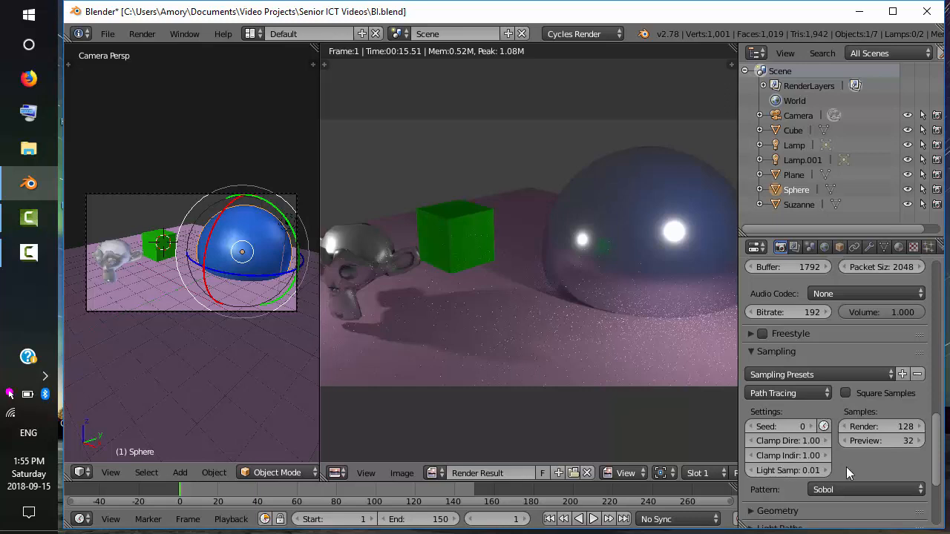
{"action": "left_click", "coordinate": [140, 34]}
{"action": "left_click", "coordinate": [158, 50]}
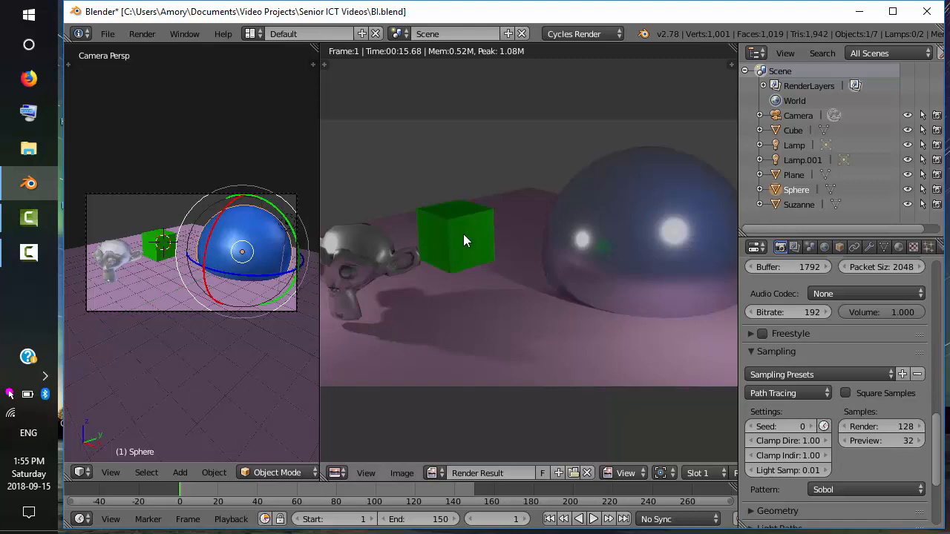
Open BI.blend in a second Blender instance and render its image with Blender Render
{"action": "left_click", "coordinate": [27, 185]}
{"action": "right_click", "coordinate": [28, 186]}
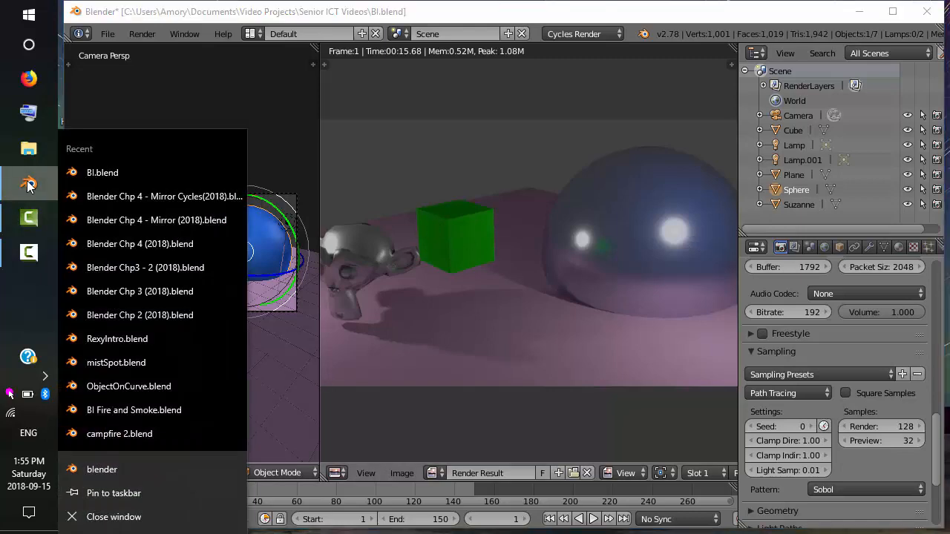
{"action": "left_click", "coordinate": [104, 468]}
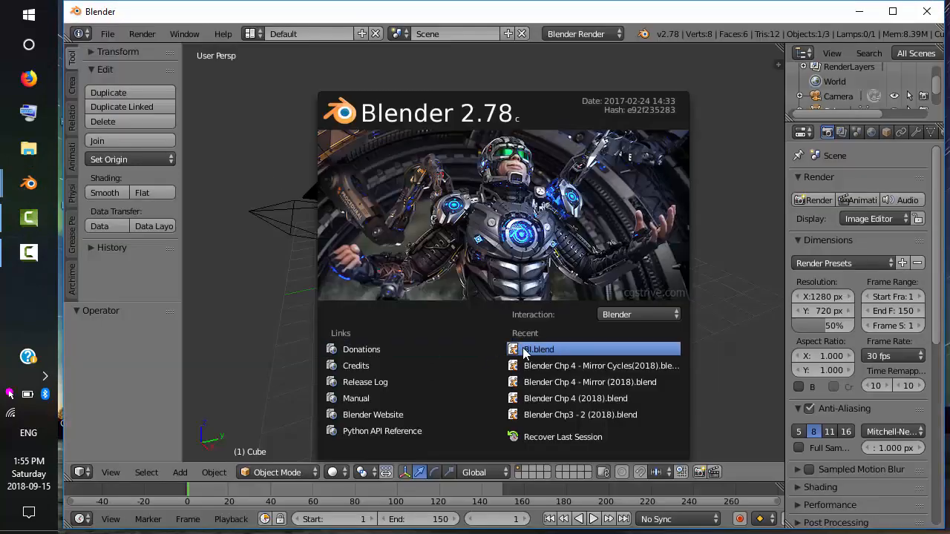
{"action": "left_click", "coordinate": [524, 350]}
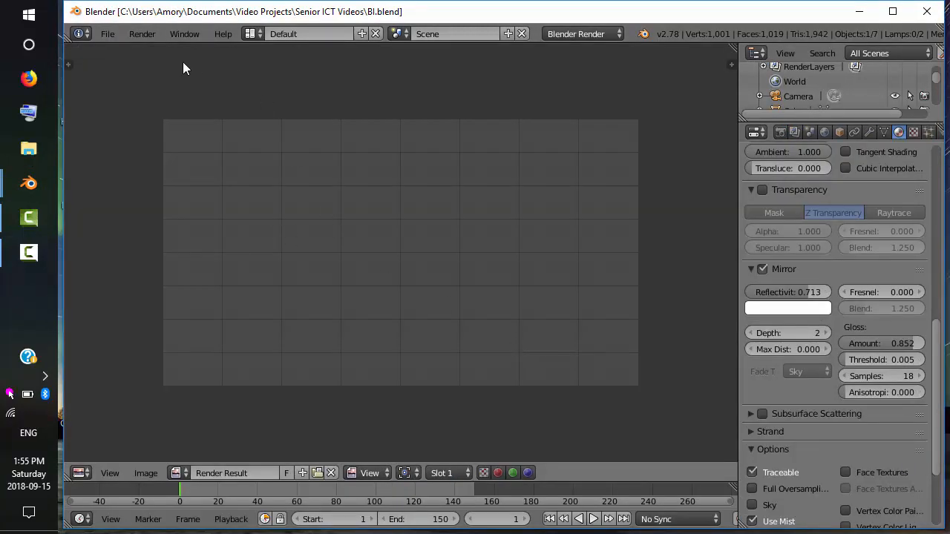
{"action": "left_click", "coordinate": [141, 33]}
{"action": "left_click", "coordinate": [148, 50]}
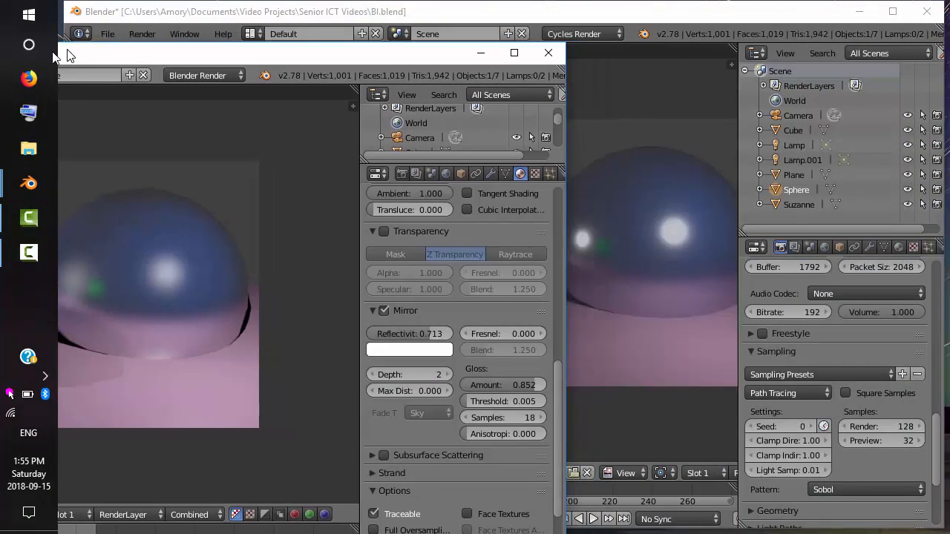
Place the Blender Render and Cycles windows side by side, and widen the render view in the Cycles window
{"action": "left_click_drag", "start_coordinate": [67, 56], "coordinate": [59, 55]}
{"action": "left_click", "coordinate": [682, 69]}
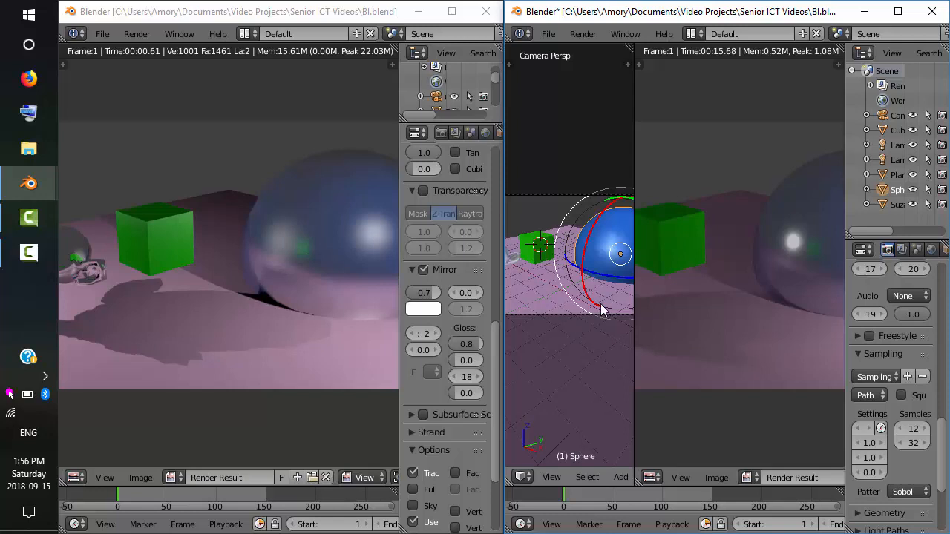
{"action": "left_click_drag", "start_coordinate": [635, 294], "coordinate": [511, 310]}
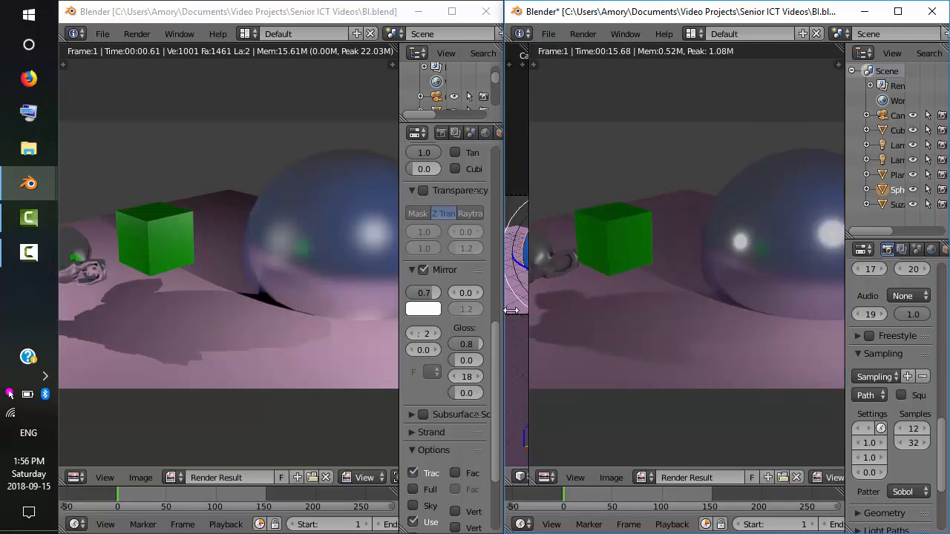